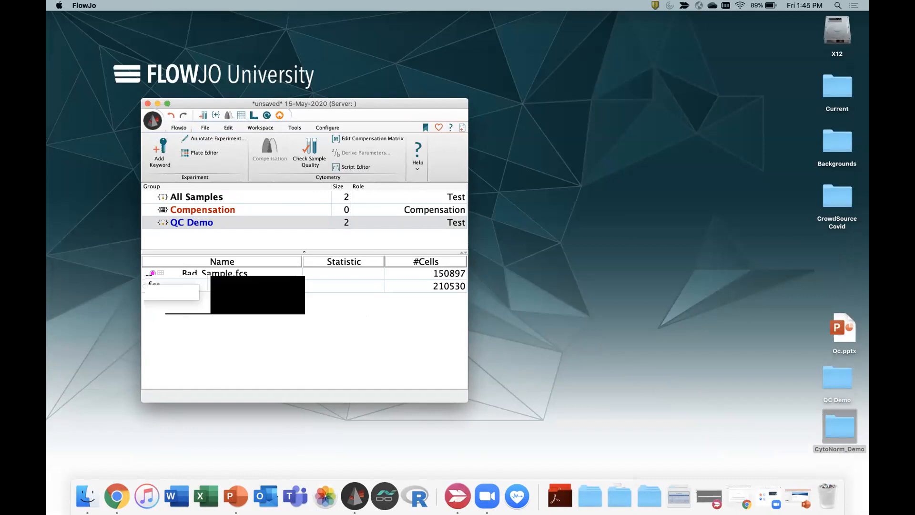
Step: Inspect the properties of Good_Sample.fcs and Bad_Sample.fcs, comparing their medians of parameters versus time
right_click(213, 291)
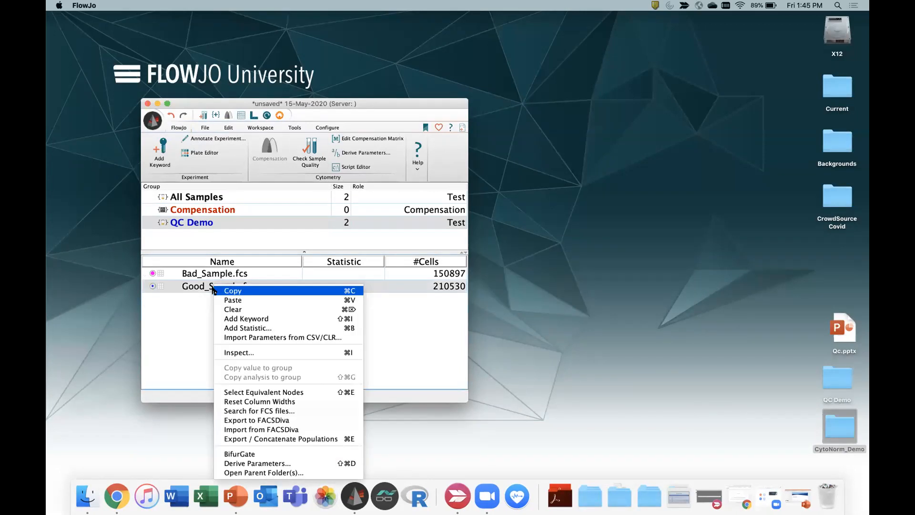
left_click(239, 350)
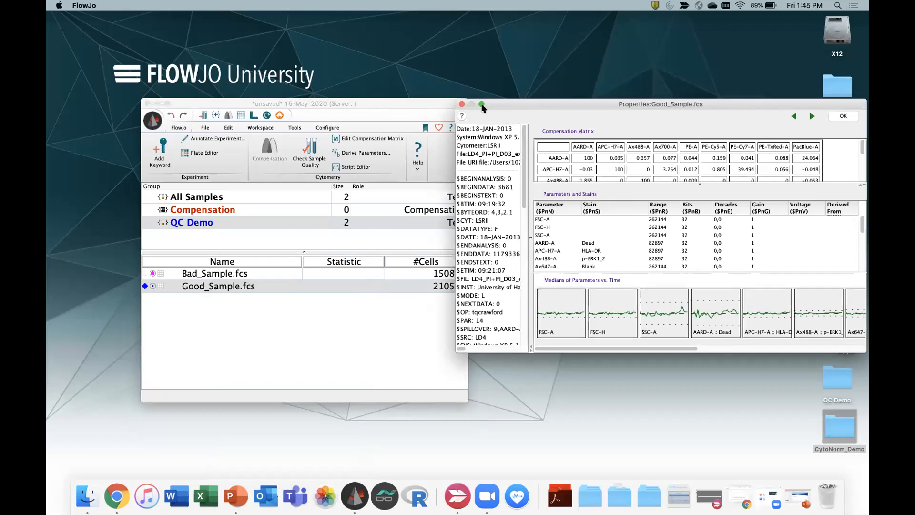
left_click_drag(537, 107, 313, 106)
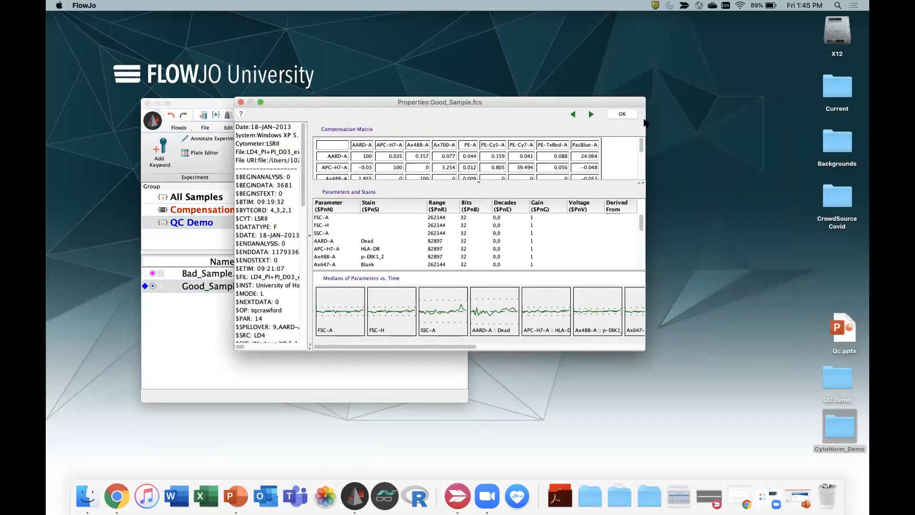
left_click(574, 115)
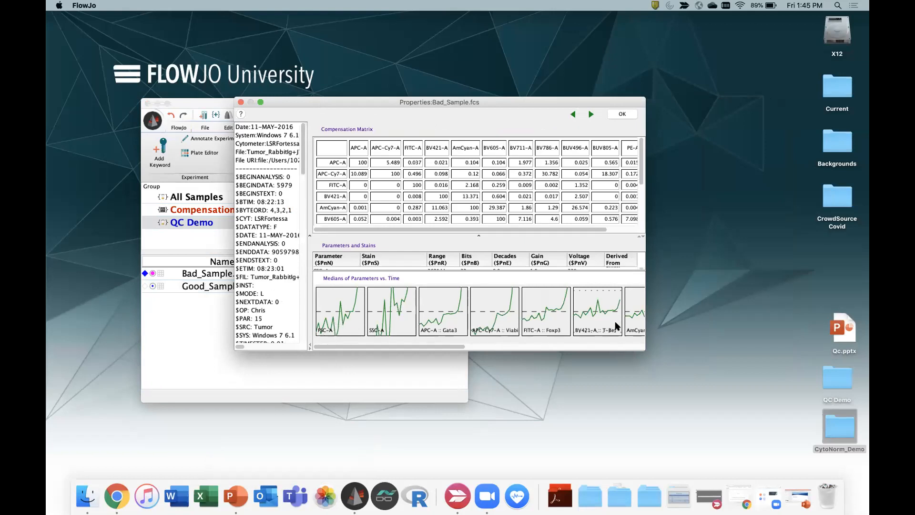
left_click(241, 102)
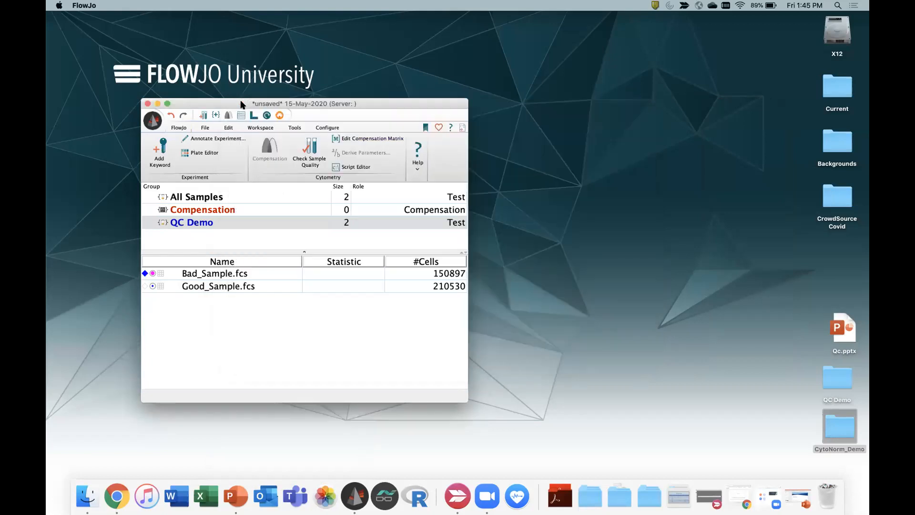
Step: View the ungated Good_Sample.fcs plot with Time on the x-axis against SSC-A, and close the graph
left_click(206, 288)
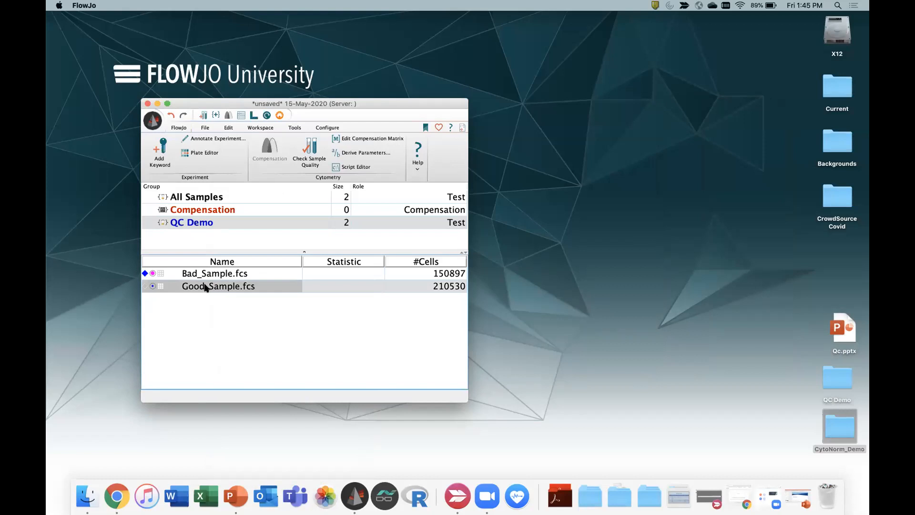
double_click(207, 289)
left_click(550, 303)
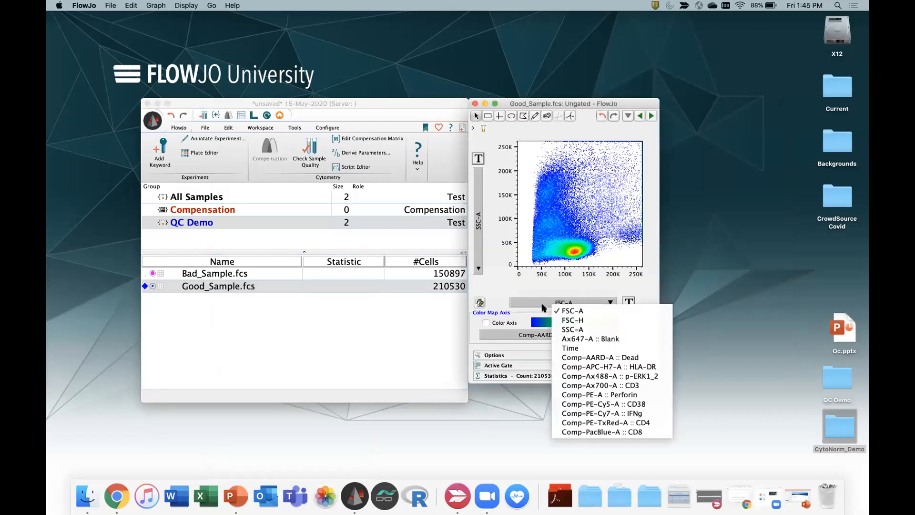
left_click(555, 346)
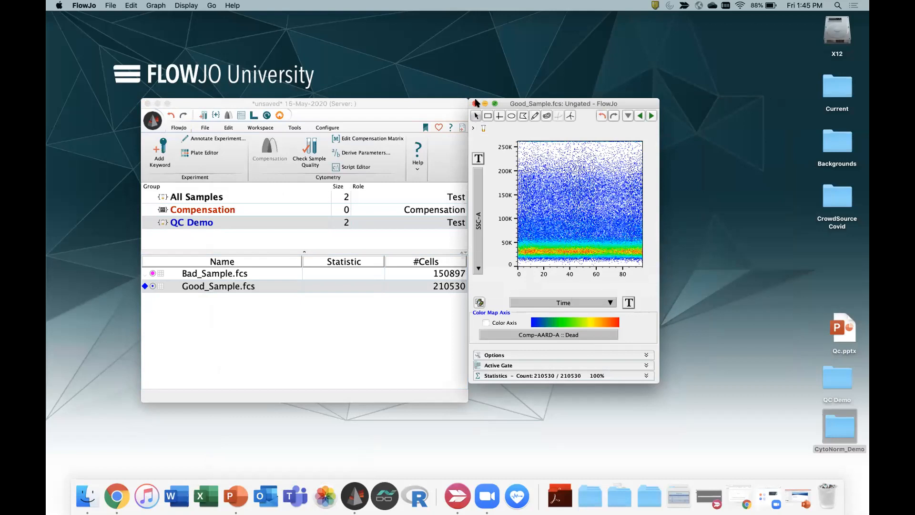
left_click(475, 104)
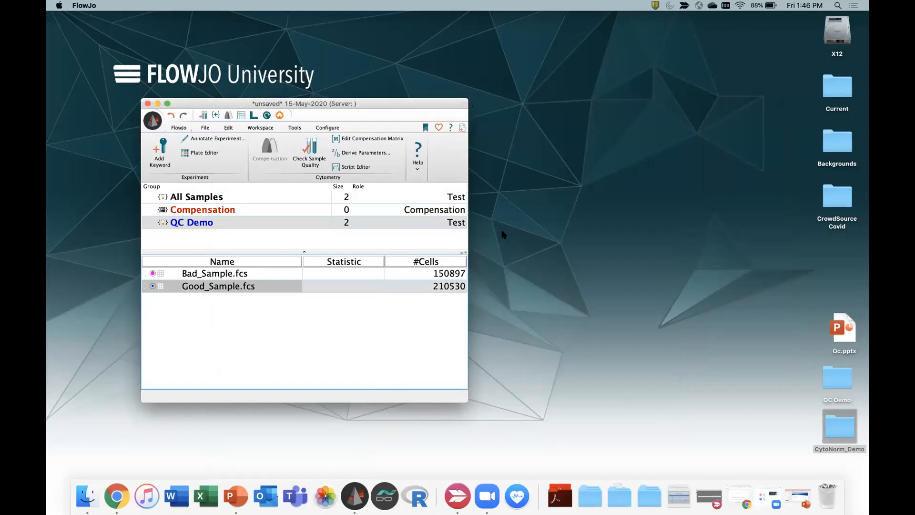
Step: Start the FlowAI plugin on Good_Sample.fcs and save the workspace to the Desktop as MetroFlow.wsp
left_click(261, 128)
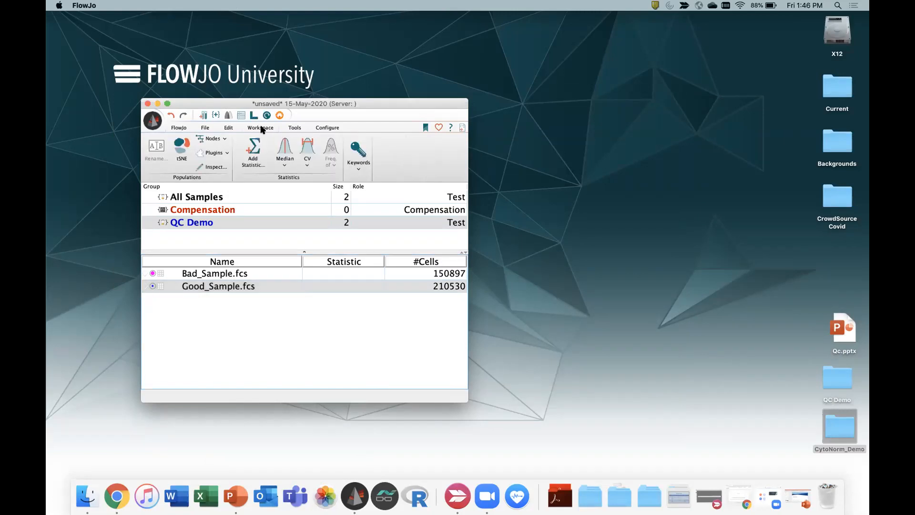
left_click(227, 148)
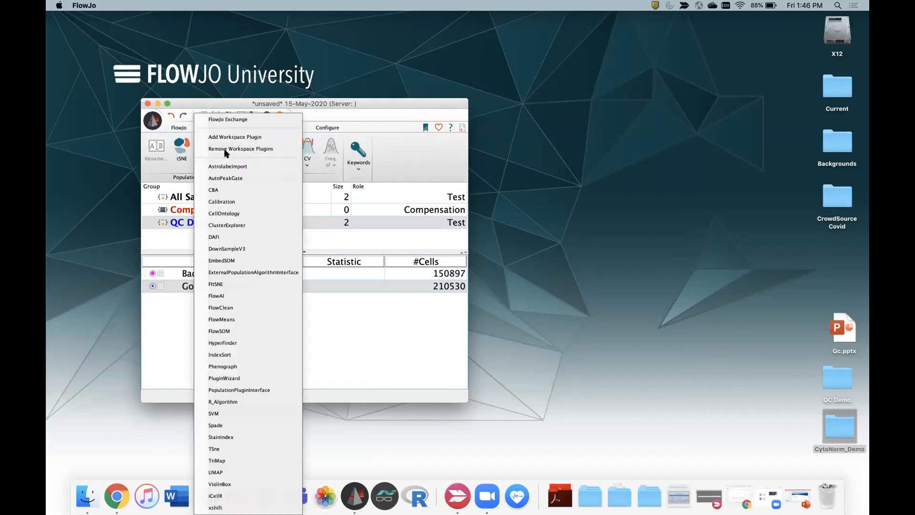
left_click(220, 295)
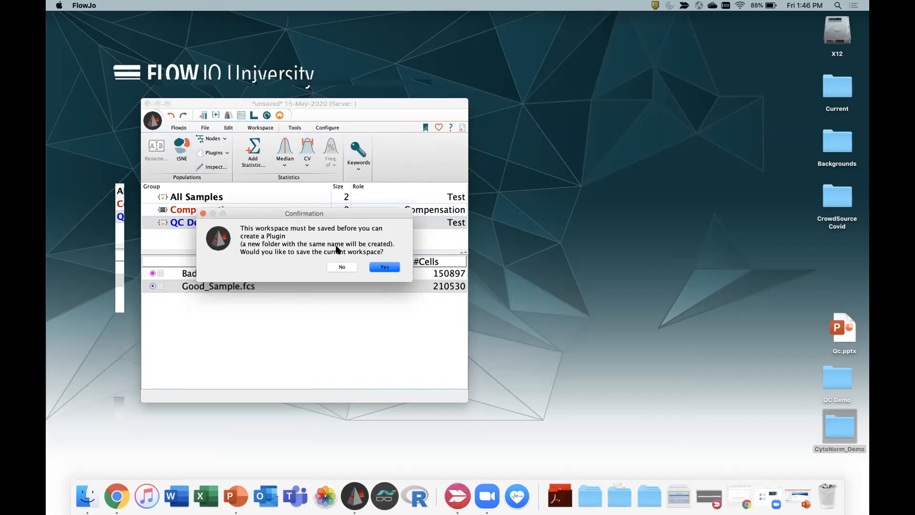
left_click(385, 268)
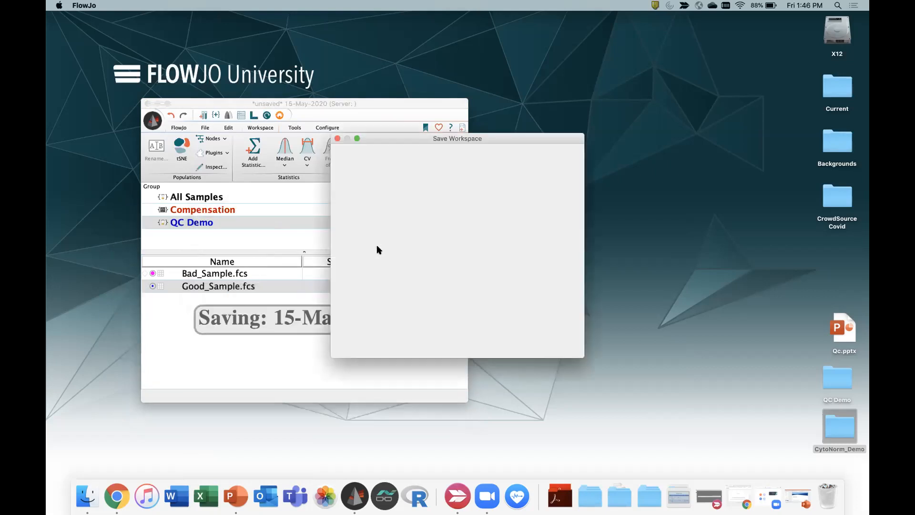
left_click(439, 159)
left_click_drag(439, 158, 385, 161)
type("MetroFlow.wsp")
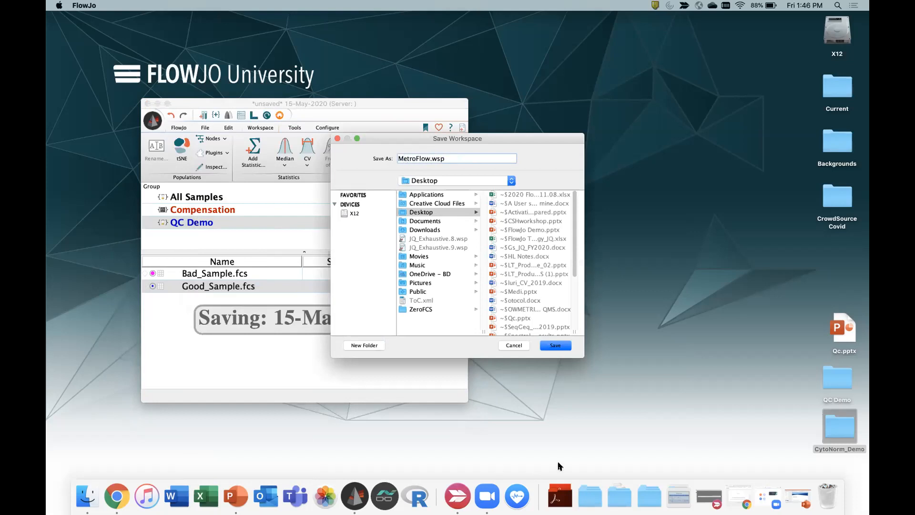
left_click(556, 345)
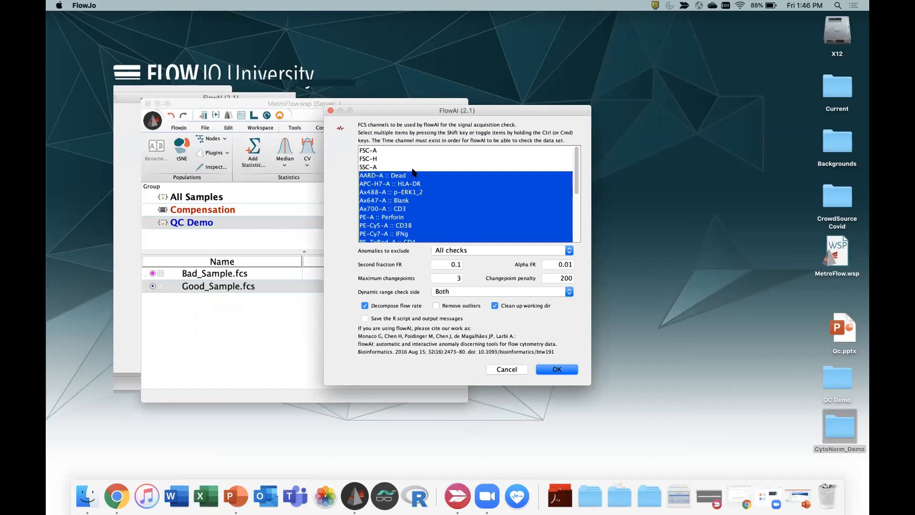
Step: Review the FlowAI channel selection and choose All checks as the anomalies to exclude
scroll(389, 195, "down", 5)
scroll(389, 195, "up", 5)
left_click(482, 251)
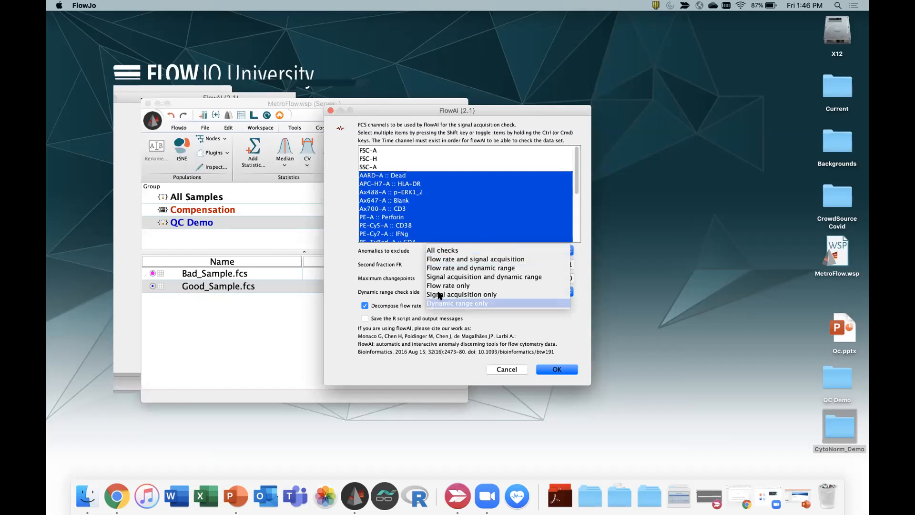
left_click(439, 251)
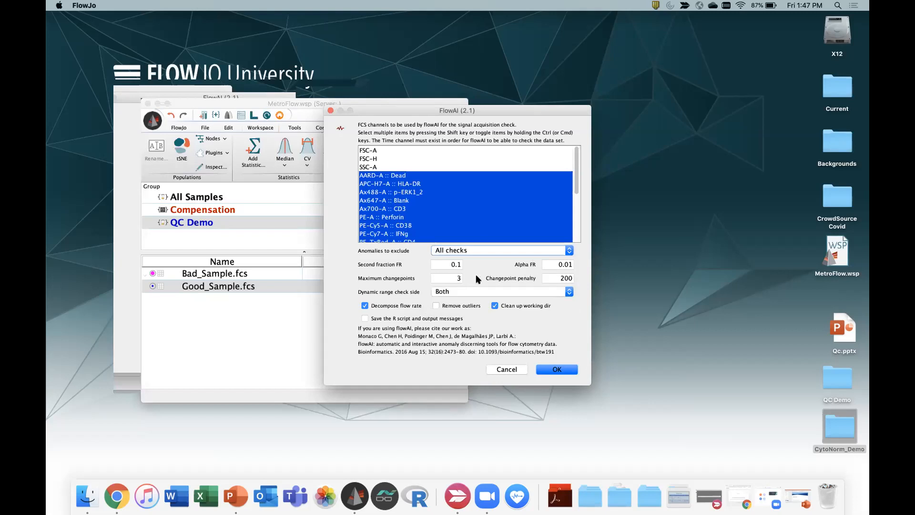
Step: Set the changepoint penalty to 500, keep the dynamic range check on Both, enable outlier removal and run FlowAI
left_click(563, 277)
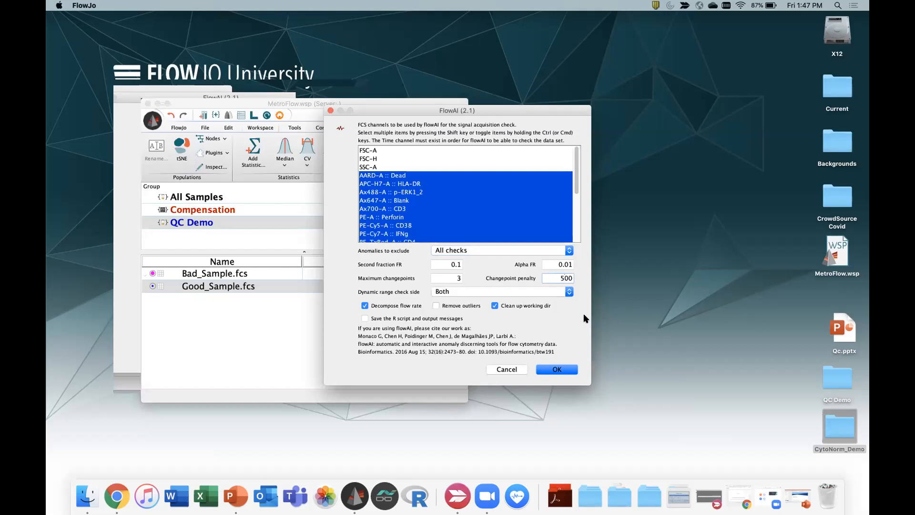
left_click(458, 292)
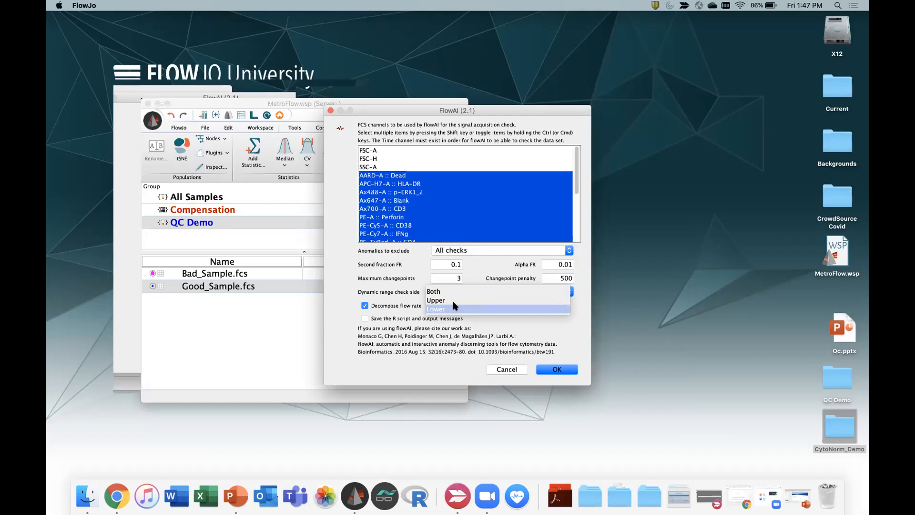
left_click(457, 293)
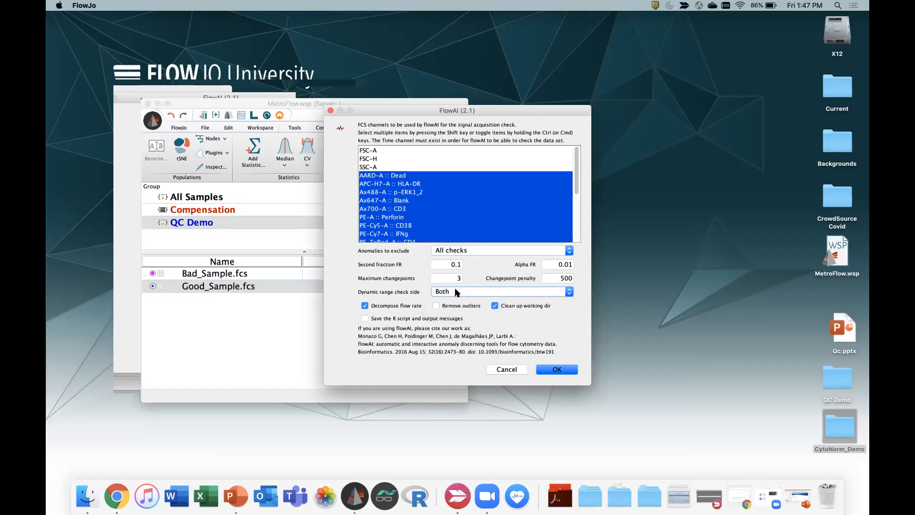
left_click(435, 305)
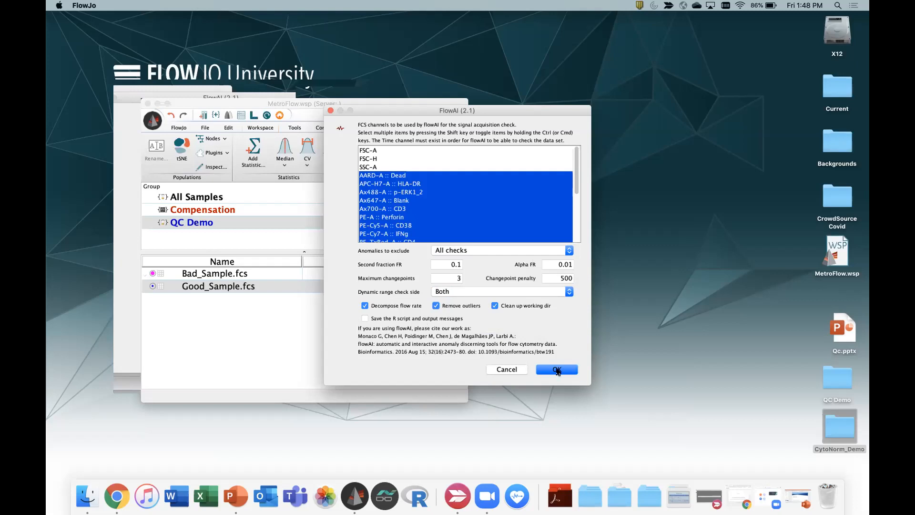
left_click(557, 370)
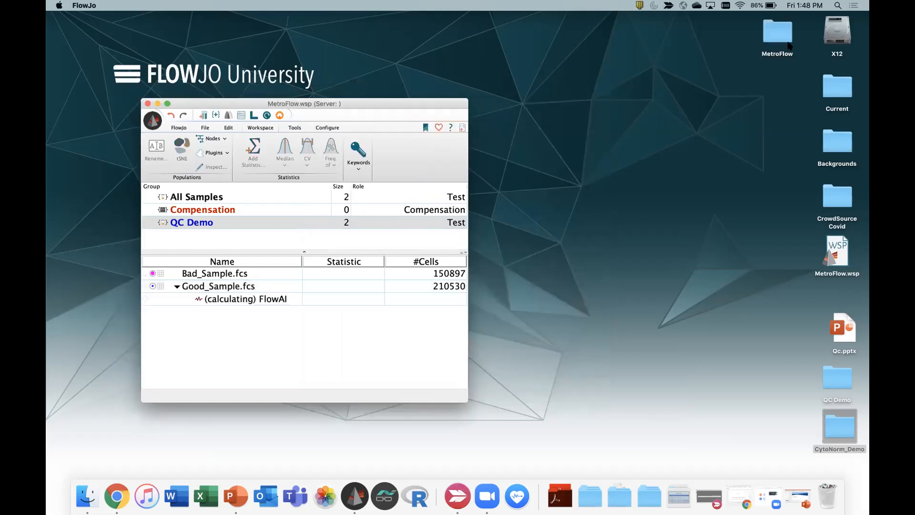
Step: Open the MetroFlow folder on the desktop, expand its FlowAI output folder and place the window beside the workspace
left_click(772, 39)
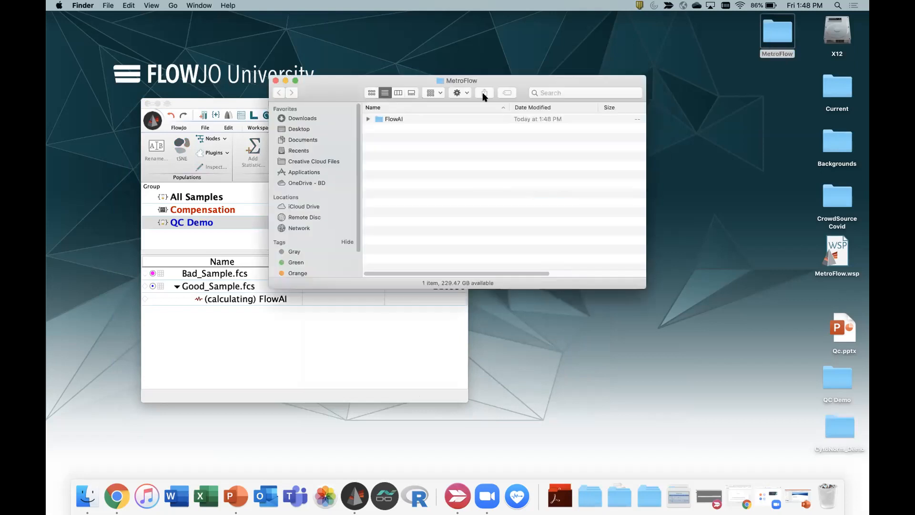
left_click(369, 118)
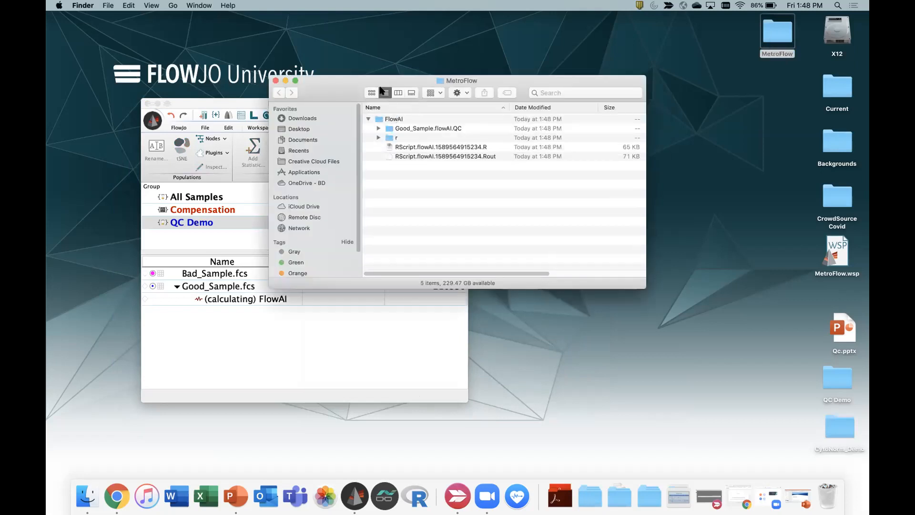
left_click_drag(360, 91, 489, 105)
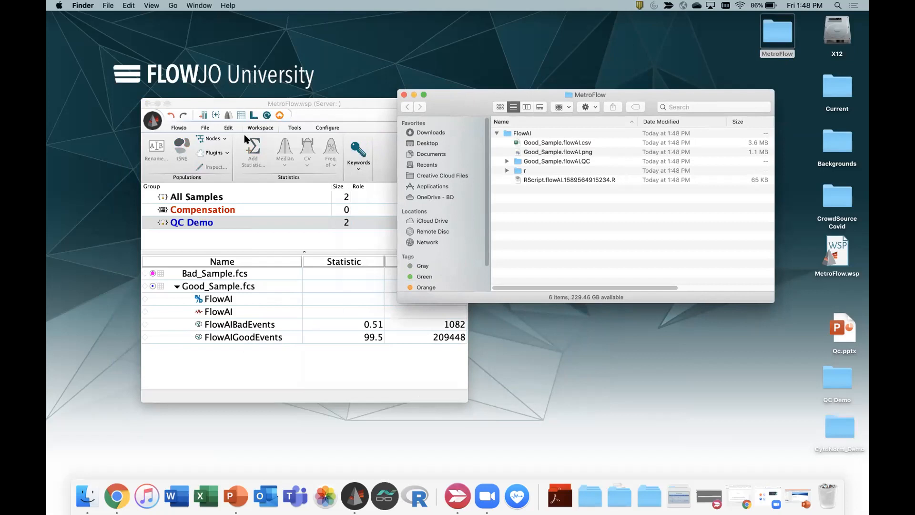
Step: Create a layout that overlays the FlowAIGoodEvents population on the FlowAIBadEvents plot of Good_Sample.fcs
left_click(254, 115)
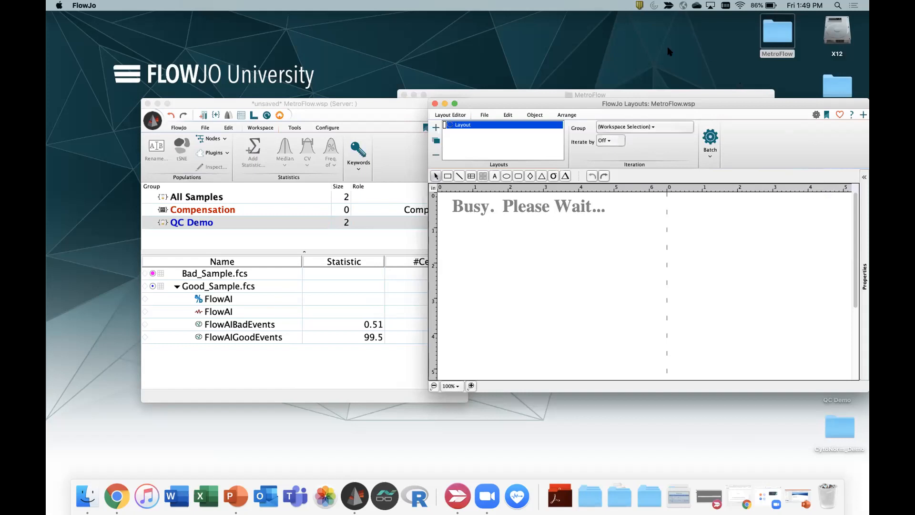
left_click(234, 325)
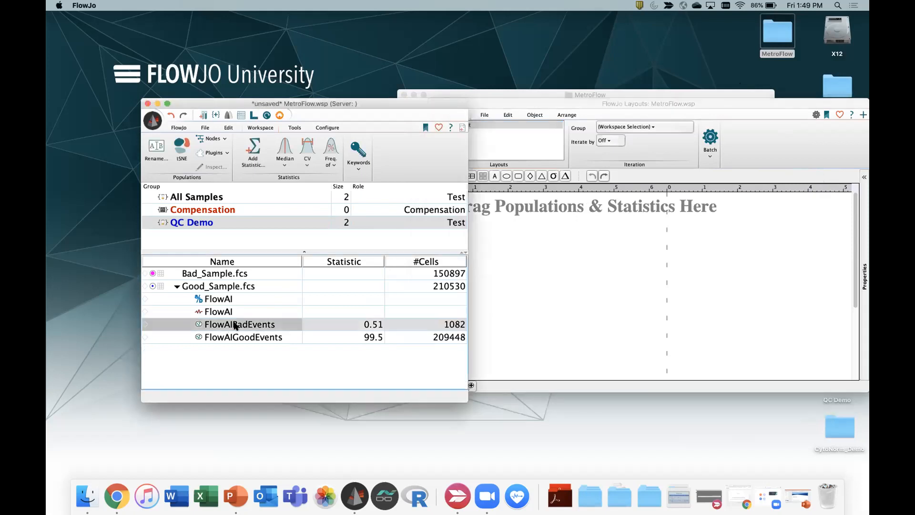
left_click_drag(234, 325, 593, 287)
left_click_drag(276, 337, 565, 300)
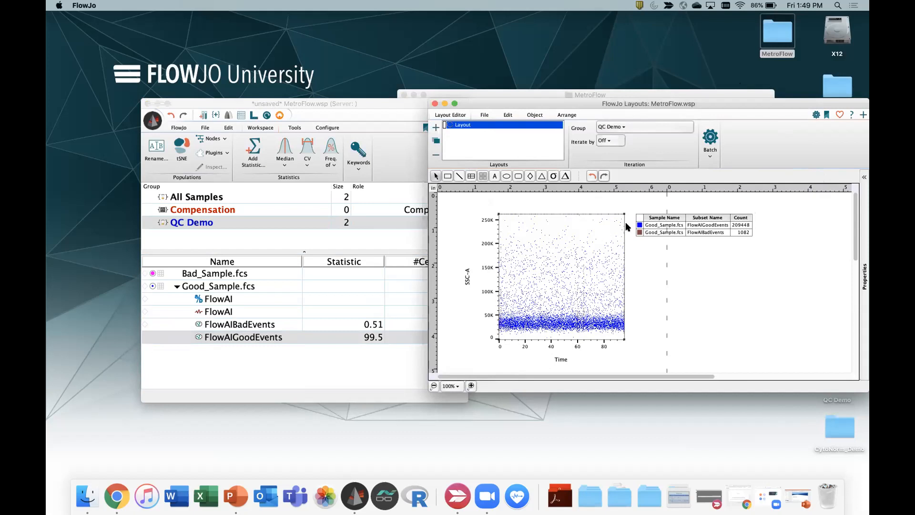
Step: Enlarge the layout window, move the overlay's legend below the plot and close the Layout Editor
left_click_drag(590, 391, 583, 462)
left_click_drag(662, 217, 522, 371)
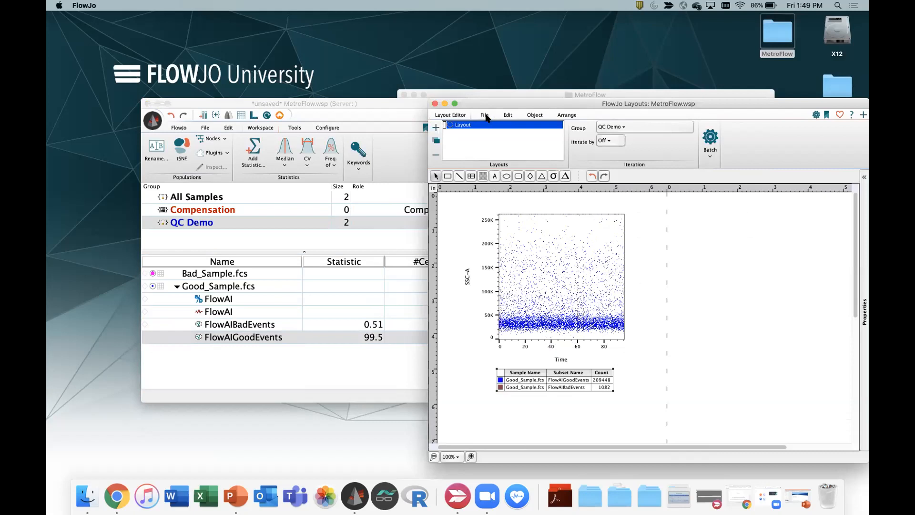
left_click(435, 104)
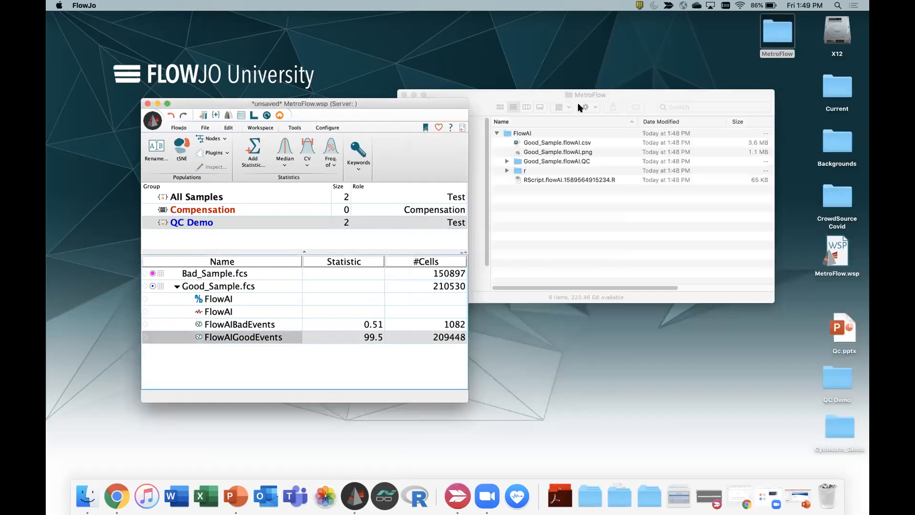
Step: Open Good_SampleTRUE.html from the Good_Sample.flowAI.QC folder and review the flow rate, signal acquisition and dynamic range checks
left_click(507, 162)
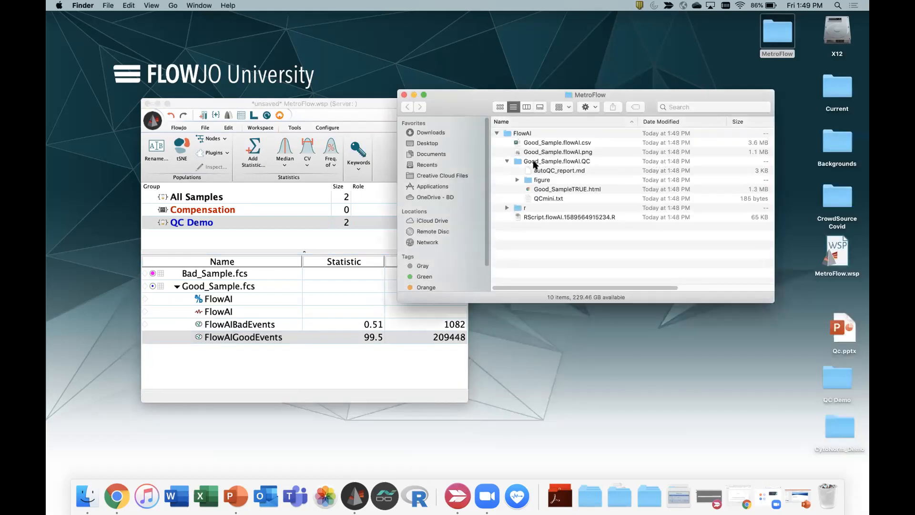
double_click(544, 190)
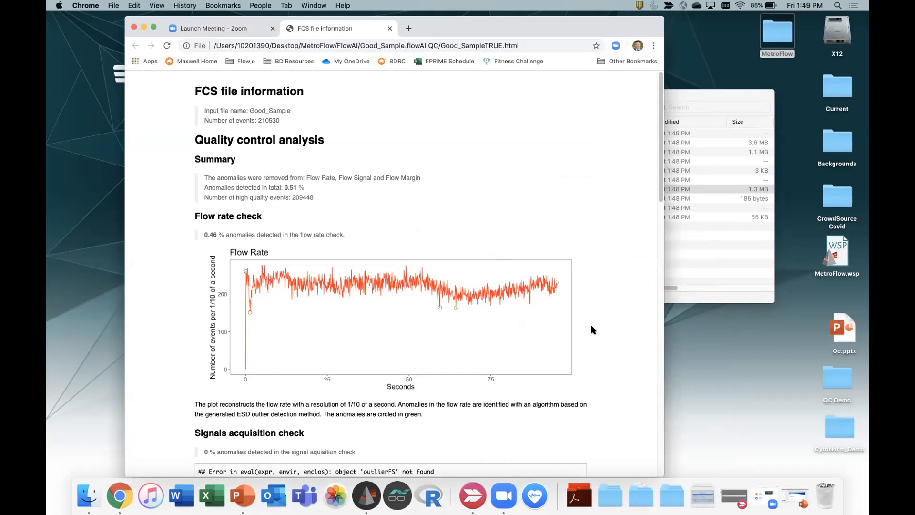
scroll(578, 317, "down", 3)
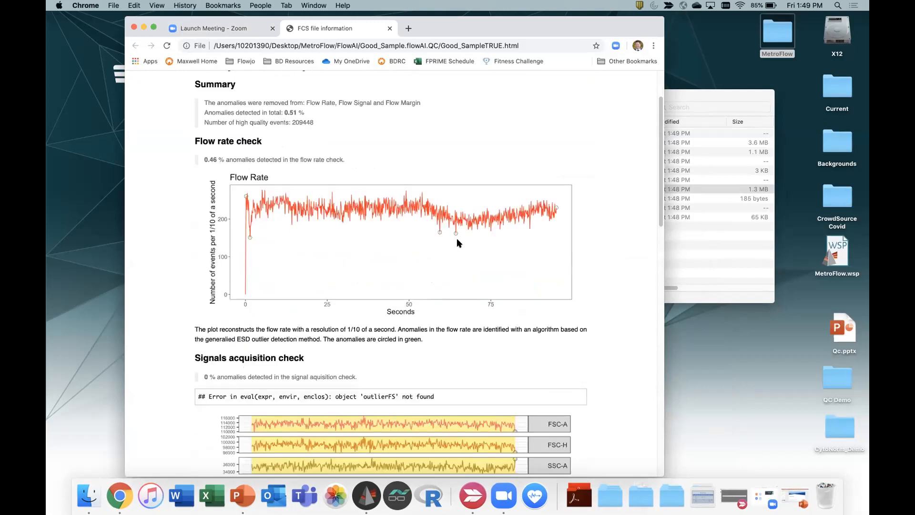
scroll(477, 248, "down", 8)
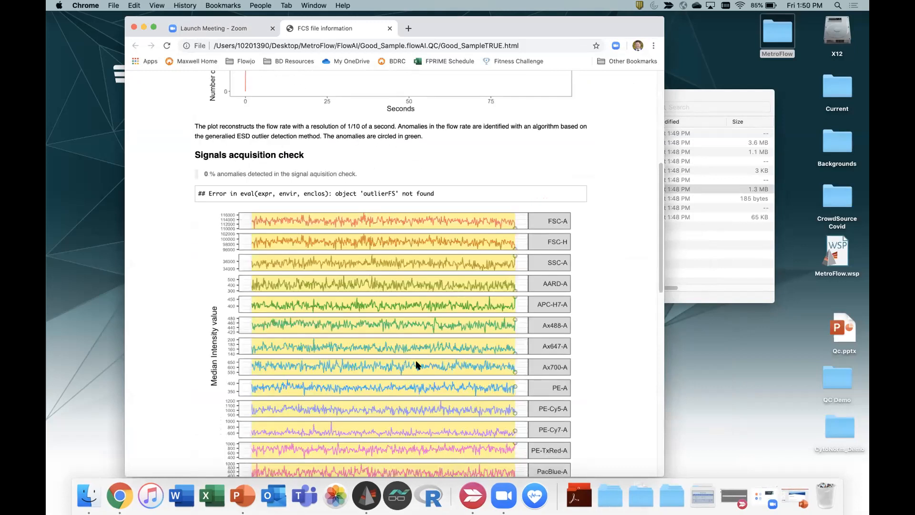
scroll(418, 363, "down", 4)
scroll(416, 362, "down", 20)
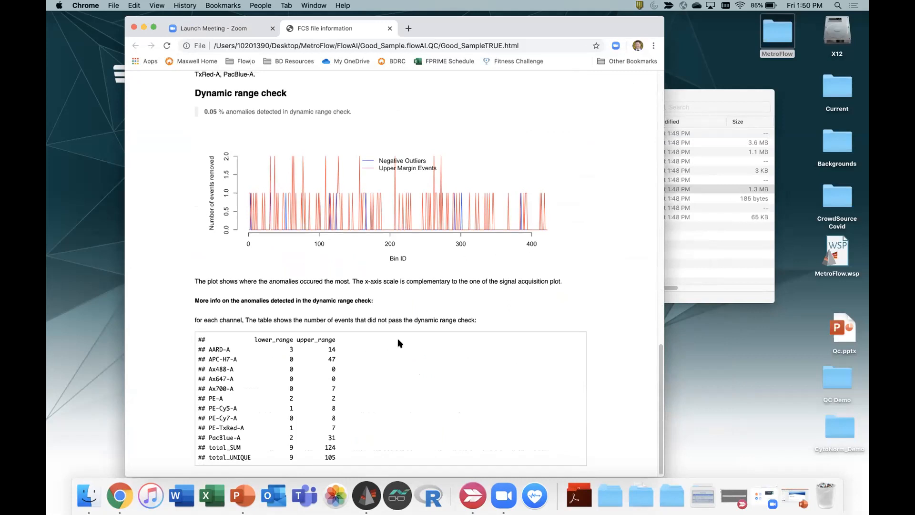
Step: Put away the Good_Sample report and MetroFlow folder, view the good and bad events overlay in the Layout Editor, and close it
scroll(400, 345, "up", 20)
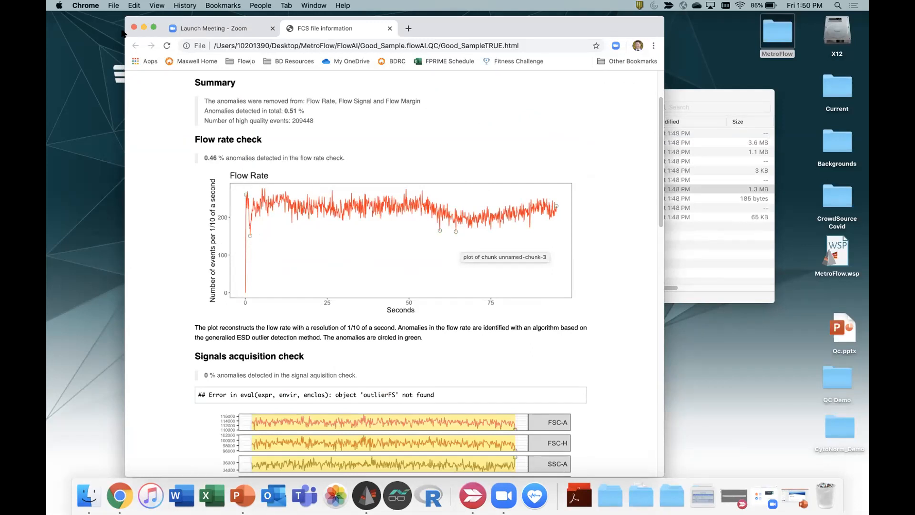
left_click(144, 27)
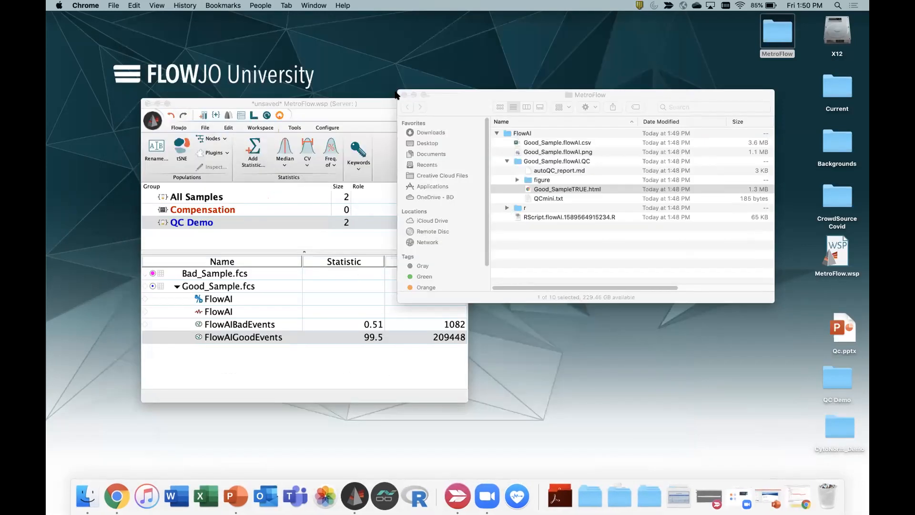
left_click(404, 94)
left_click(254, 115)
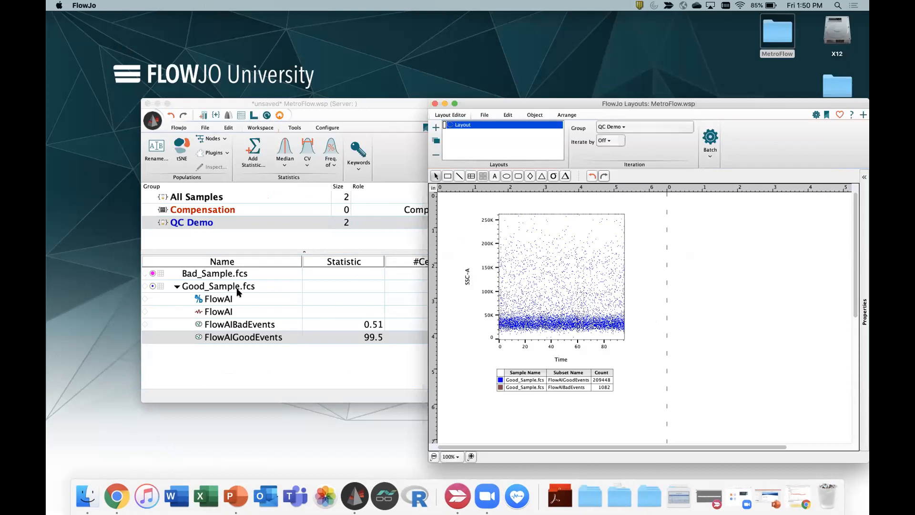
left_click(435, 104)
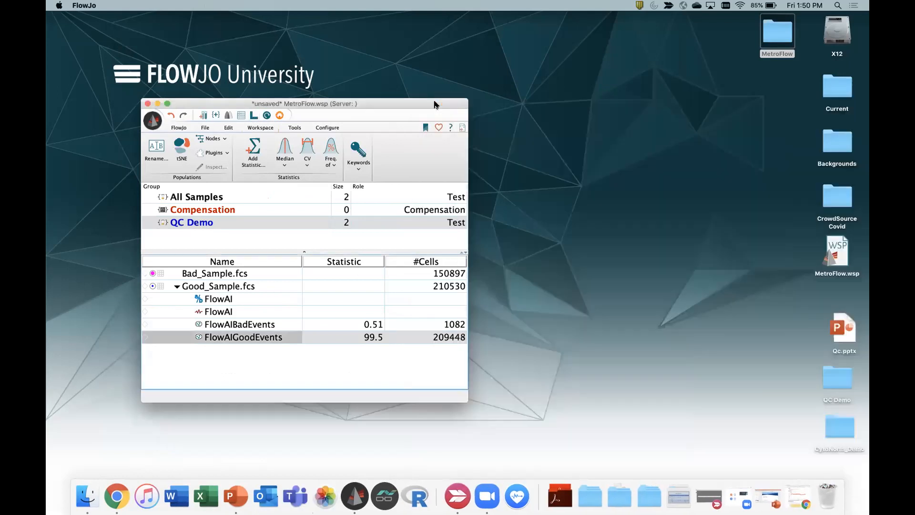
Step: Apply the FlowAI analysis of Good_Sample.fcs to Bad_Sample.fcs
left_click(219, 311)
left_click_drag(219, 311, 206, 274)
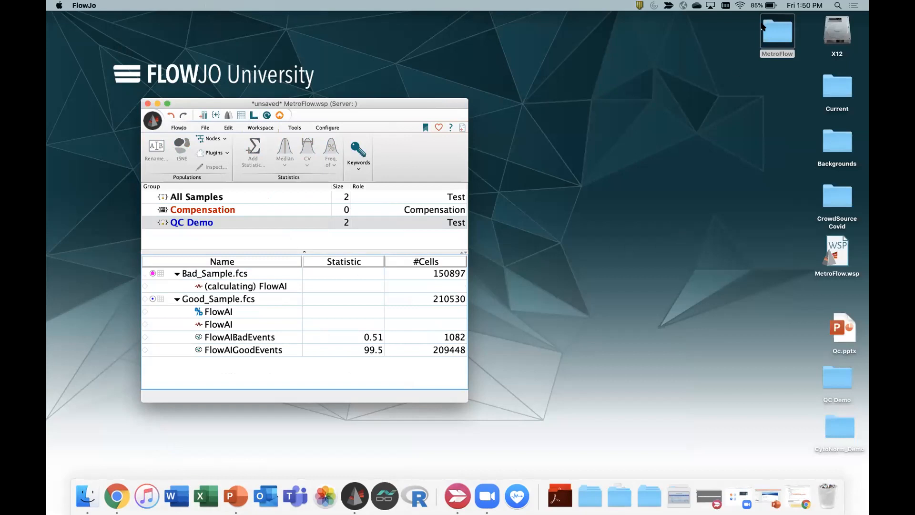
Step: Open Bad_SampleTRUE.html from the Bad_Sample.flowAI.QC folder inside the desktop's MetroFlow folder
double_click(780, 38)
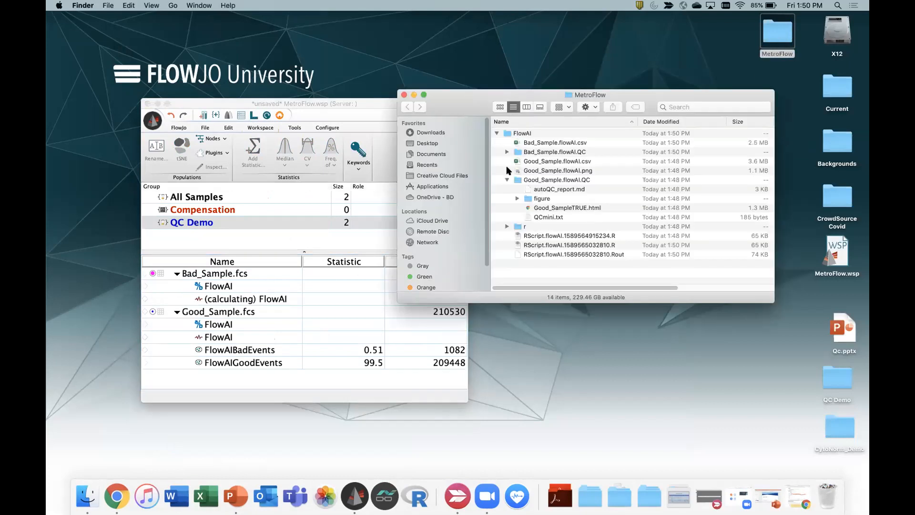
left_click(532, 169)
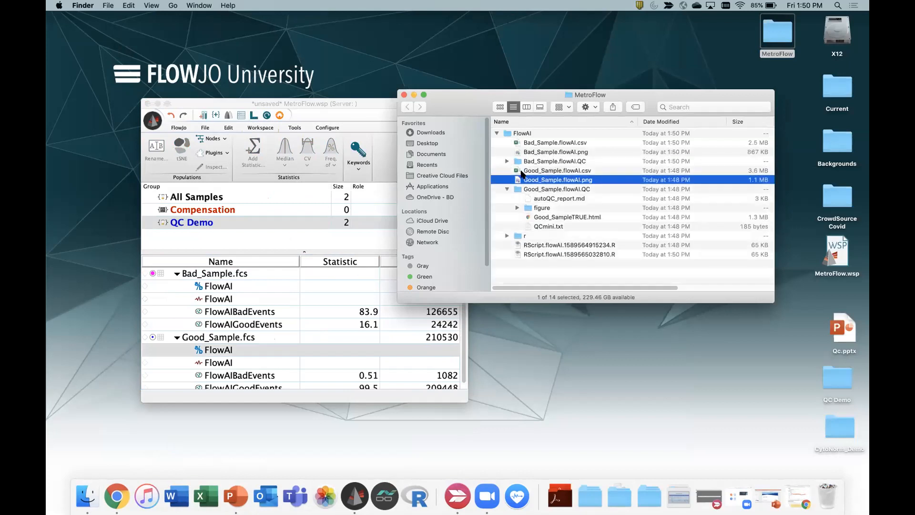
left_click(507, 162)
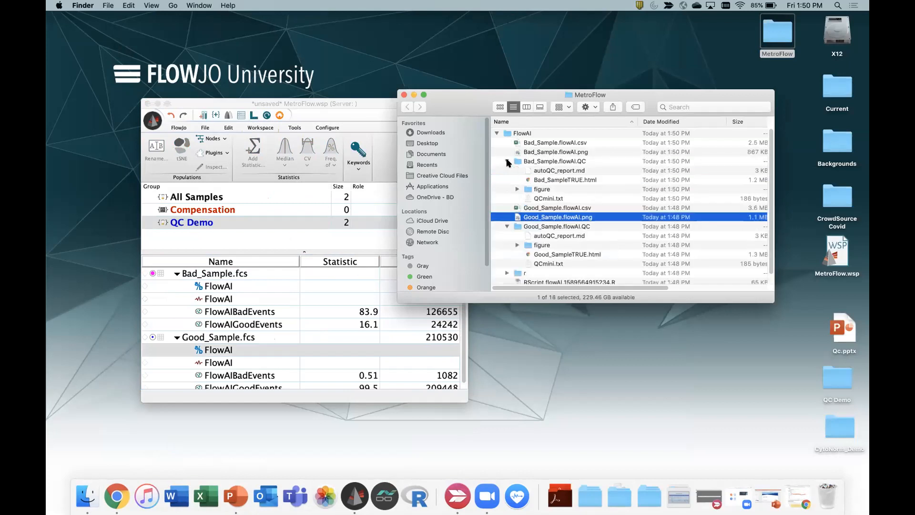
double_click(543, 180)
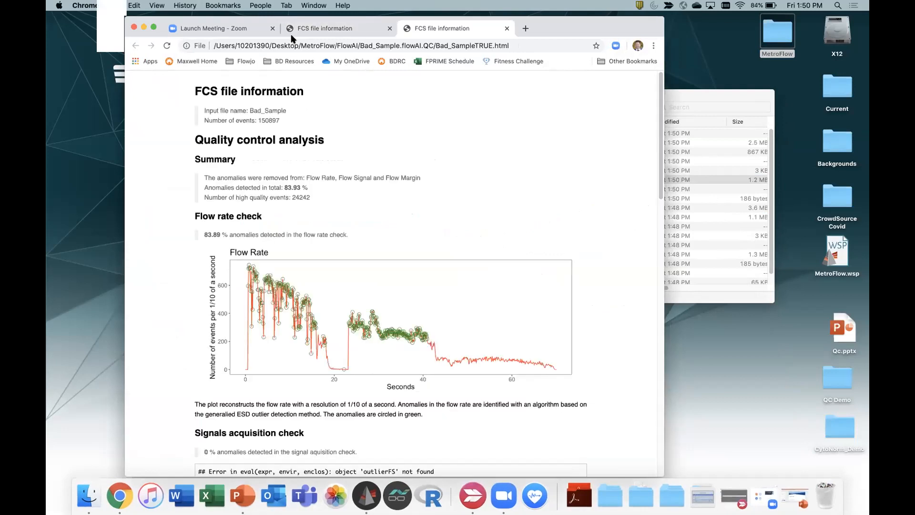
Step: Arrange the Bad_Sample report beside the workspace and review its flow rate, signal acquisition and dynamic range checks
left_click_drag(252, 18, 550, 48)
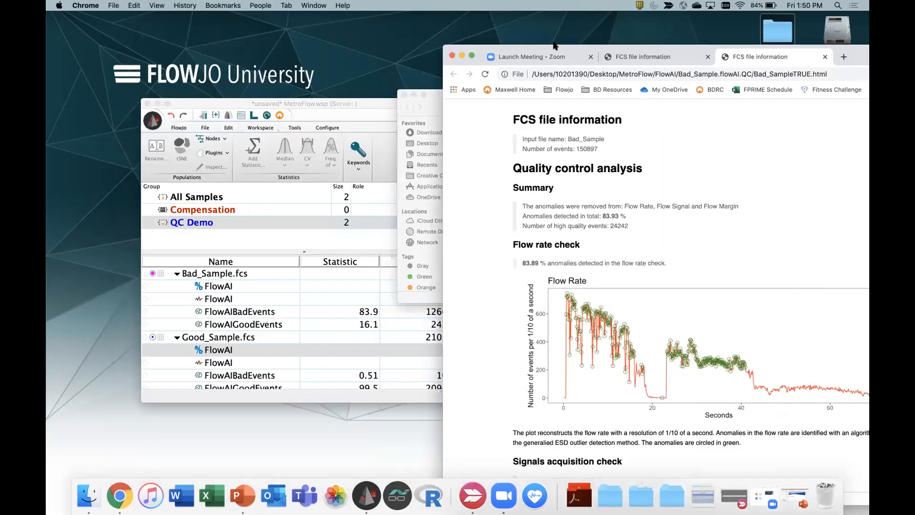
left_click_drag(297, 100, 241, 78)
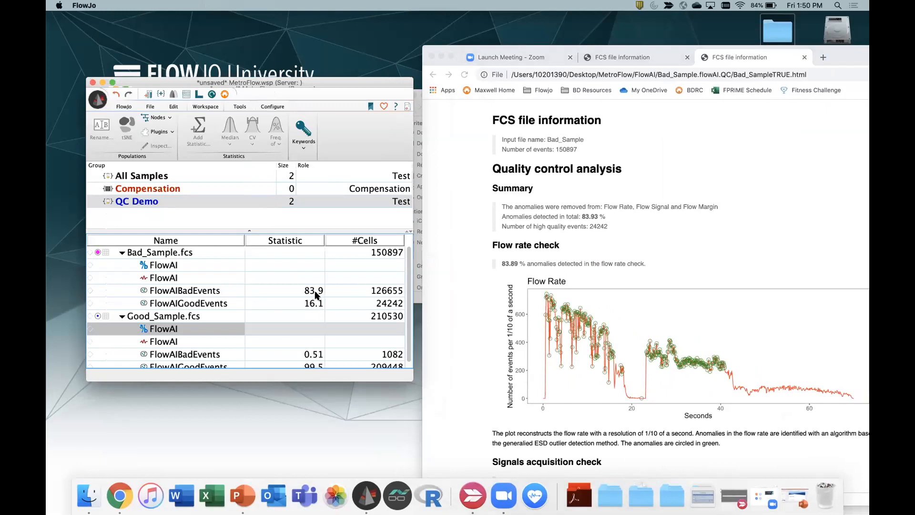
left_click_drag(850, 60, 717, 50)
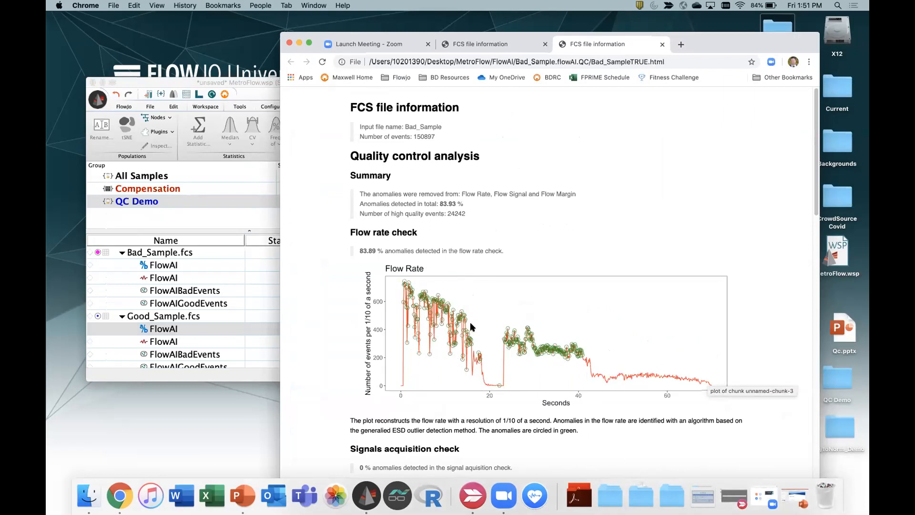
scroll(471, 322, "down", 7)
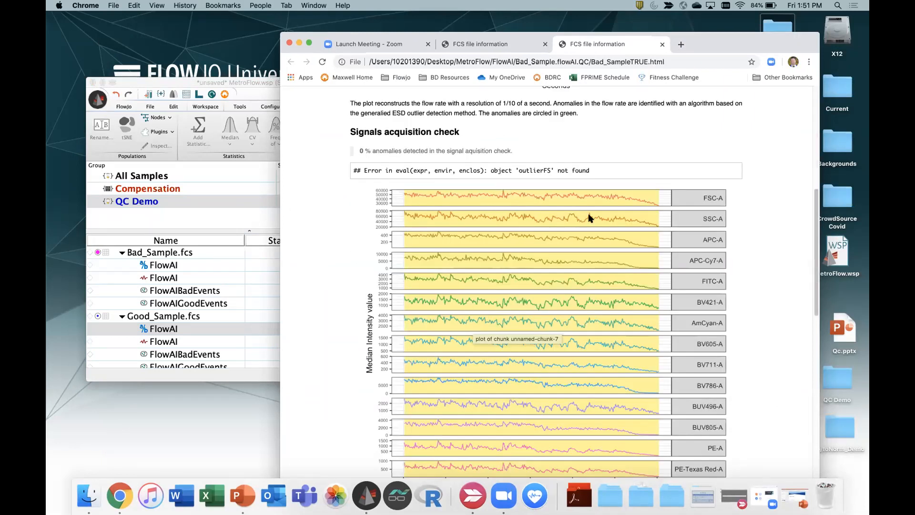
scroll(570, 244, "down", 10)
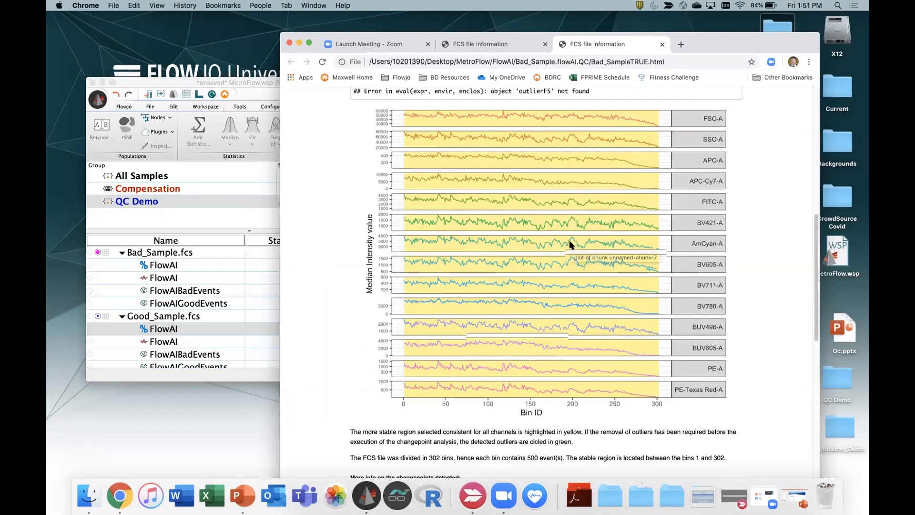
scroll(569, 243, "down", 4)
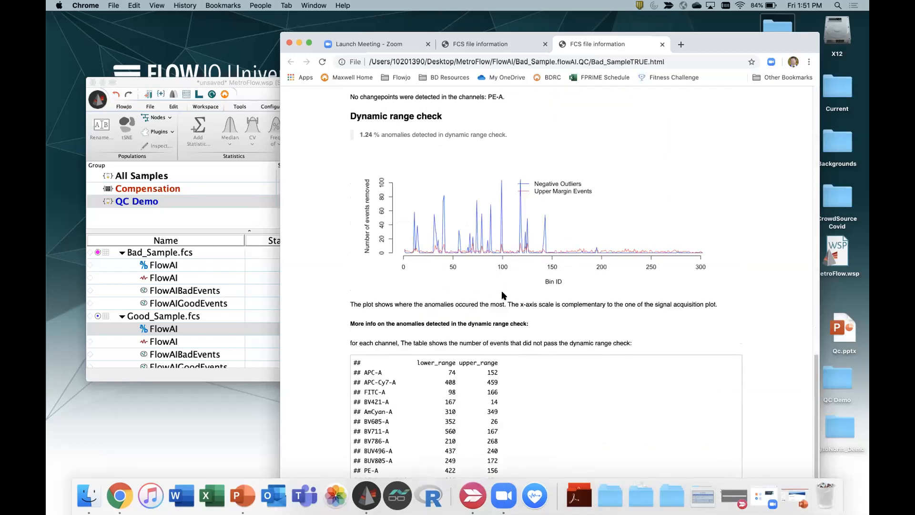
scroll(502, 290, "down", 2)
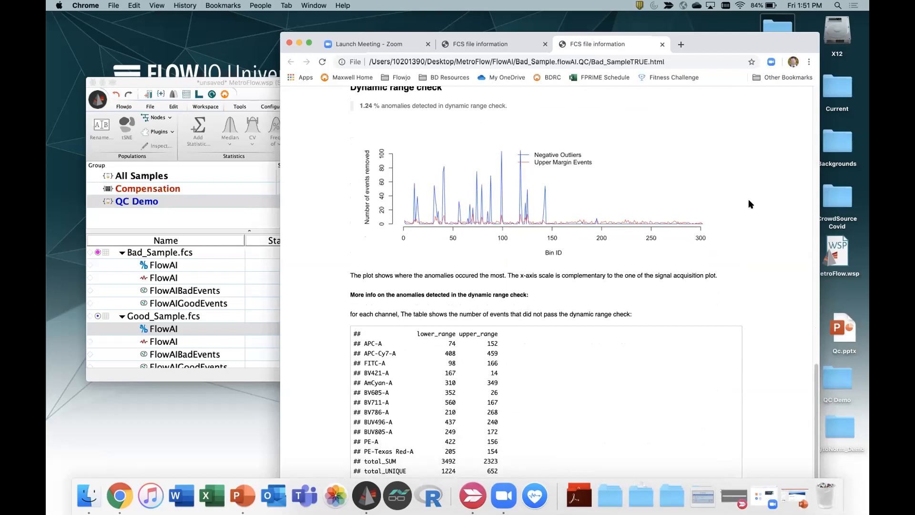
Step: Clear the report and MetroFlow folder windows away and enlarge the workspace to fit all the FlowAI populations
left_click_drag(702, 38, 695, 60)
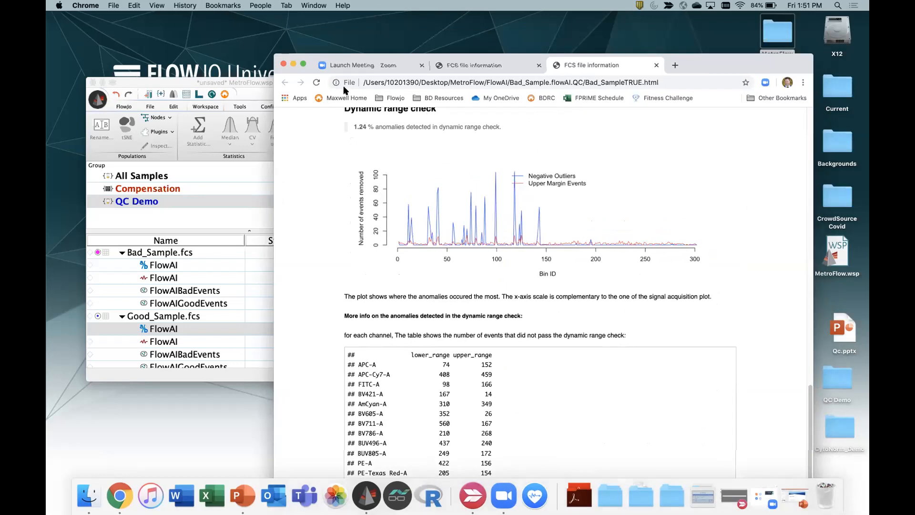
left_click(293, 64)
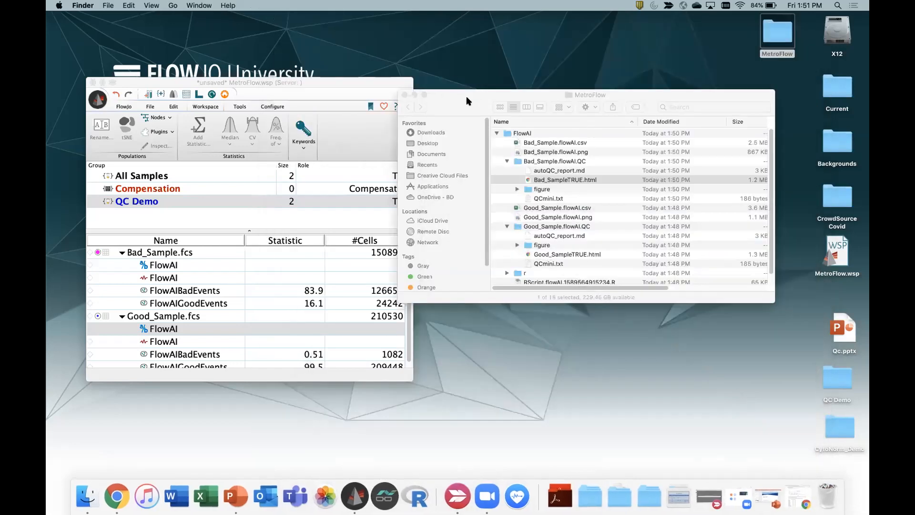
left_click_drag(467, 102, 502, 97)
left_click(439, 91)
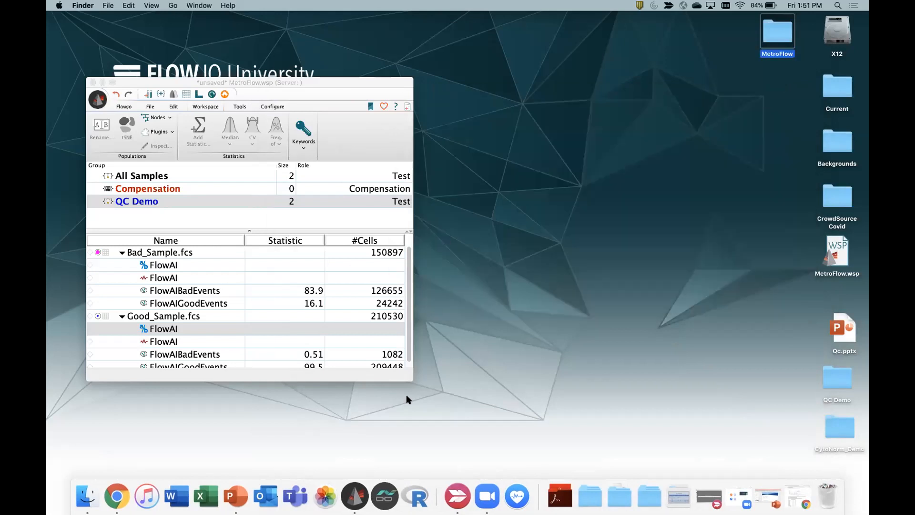
left_click_drag(411, 380, 419, 440)
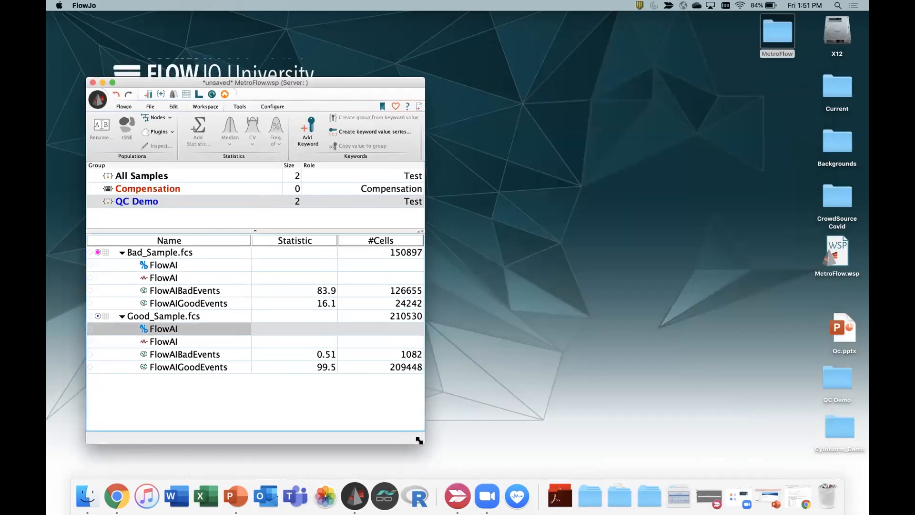
left_click(168, 132)
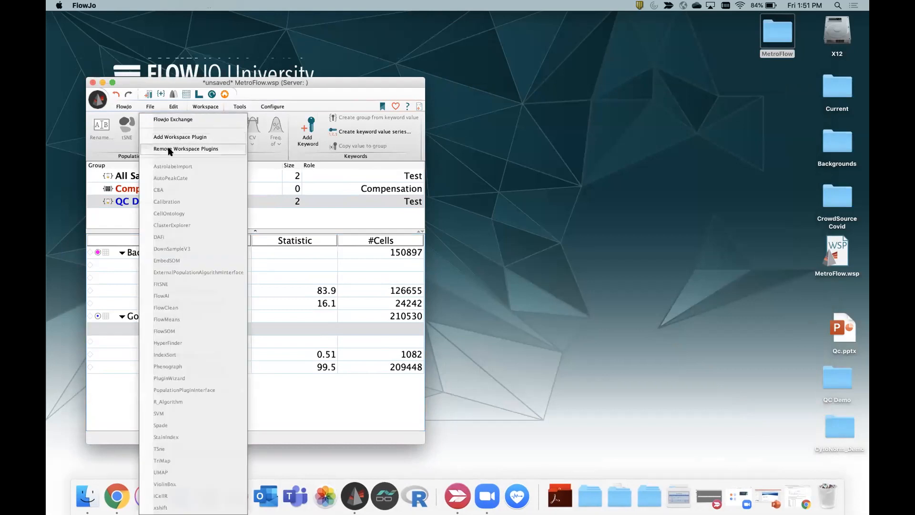
left_click(192, 139)
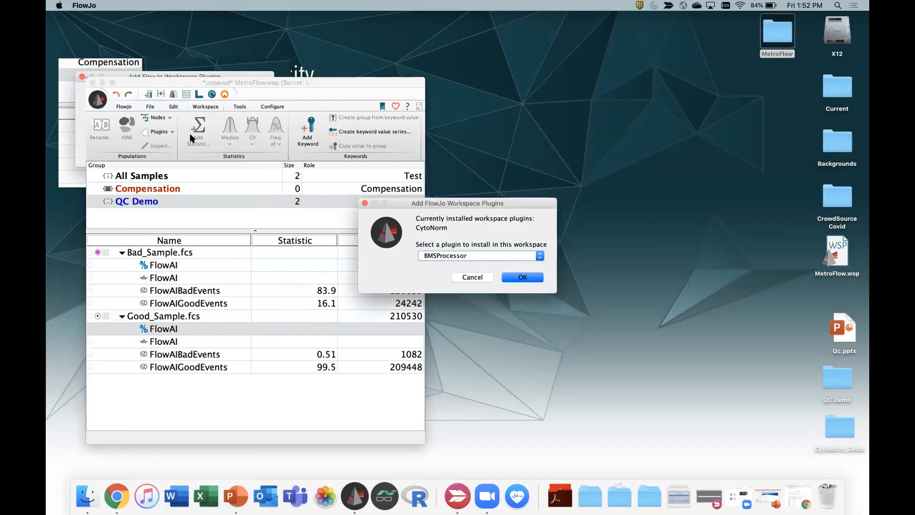
left_click(538, 257)
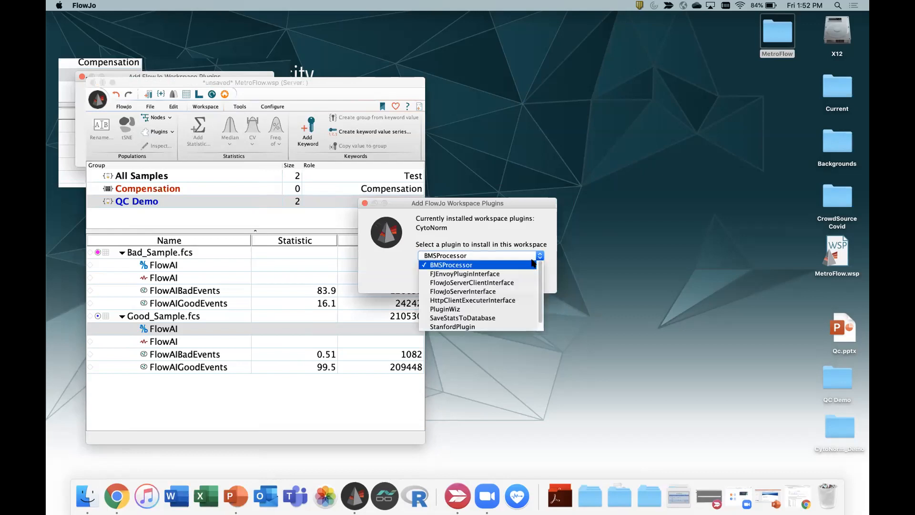
left_click(559, 233)
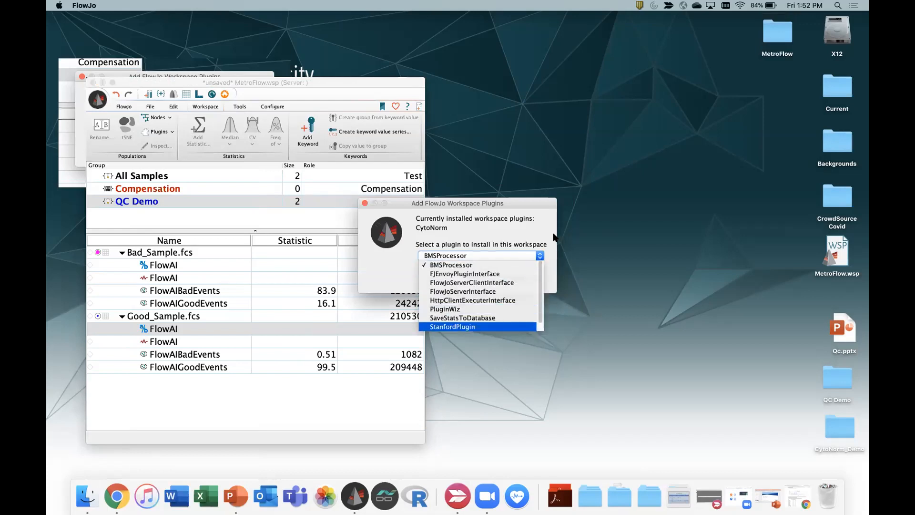
left_click(465, 277)
Step: Create a new workspace and add the CytoNorm workspace plugin to it
left_click(98, 100)
left_click(109, 124)
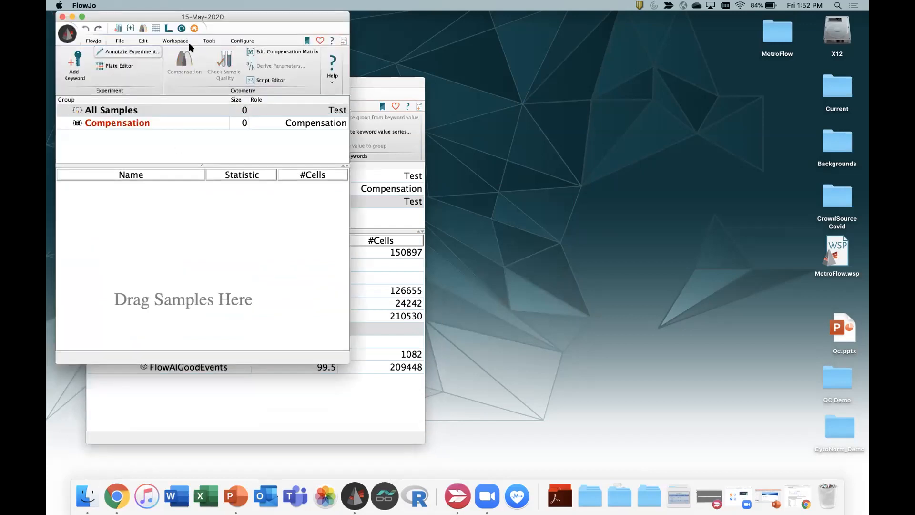
left_click(207, 42)
left_click(133, 67)
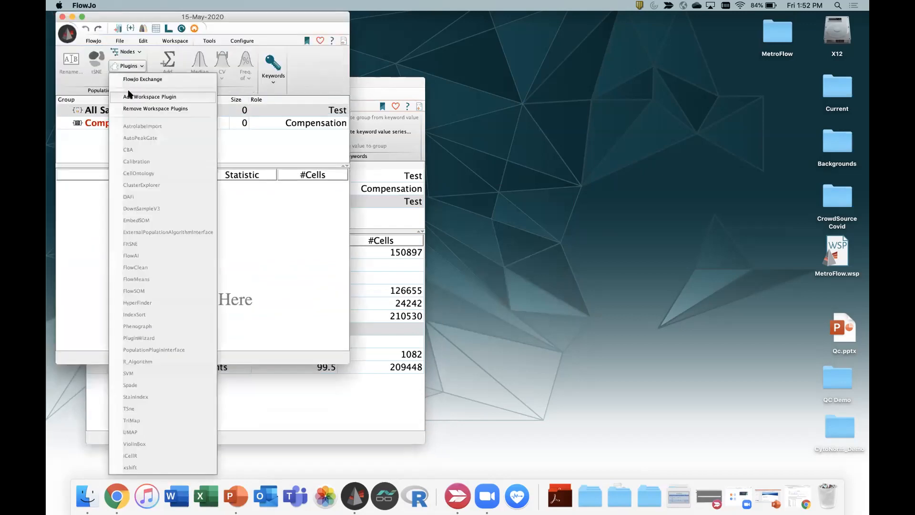
left_click(151, 96)
left_click(540, 243)
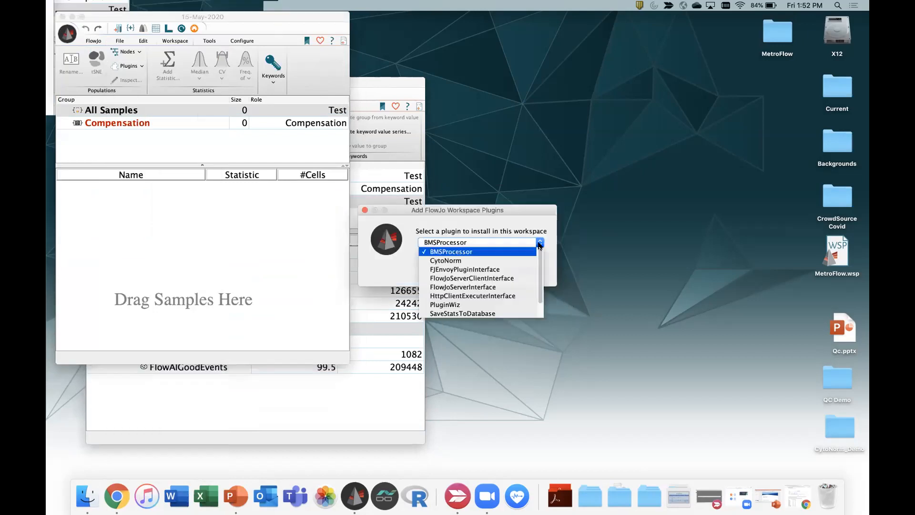
left_click(454, 261)
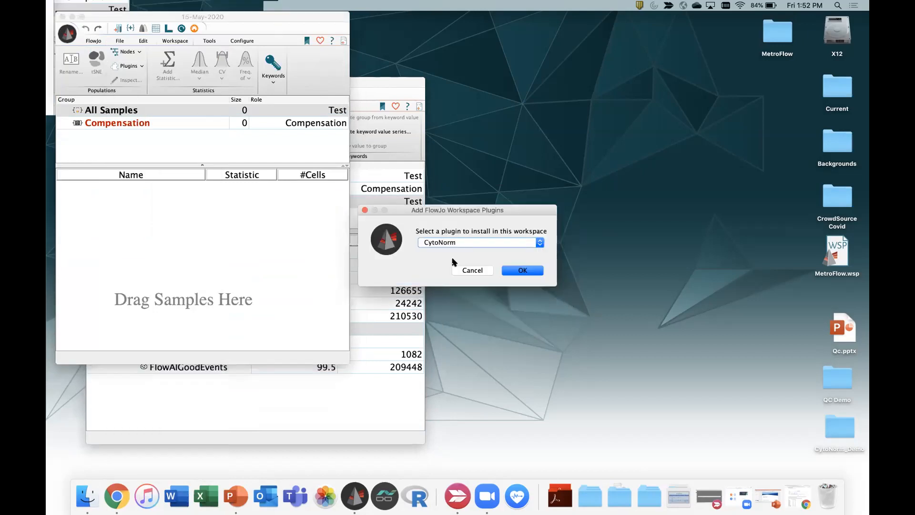
left_click(514, 271)
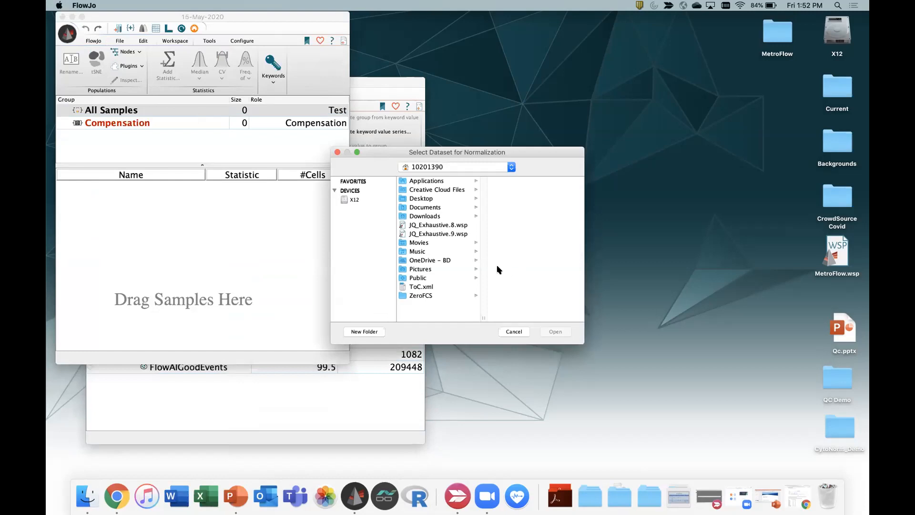
Step: Load the six PID002, PID005 and PID017 Year 01 and Year 04 FCS files from the desktop's CytoNorm_Demo folder for normalization
left_click(429, 199)
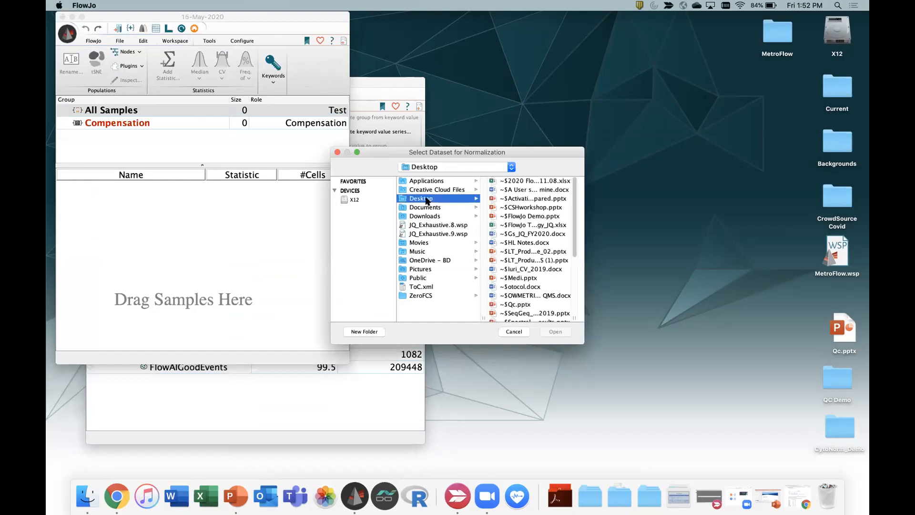
left_click_drag(574, 258, 566, 311)
left_click(522, 282)
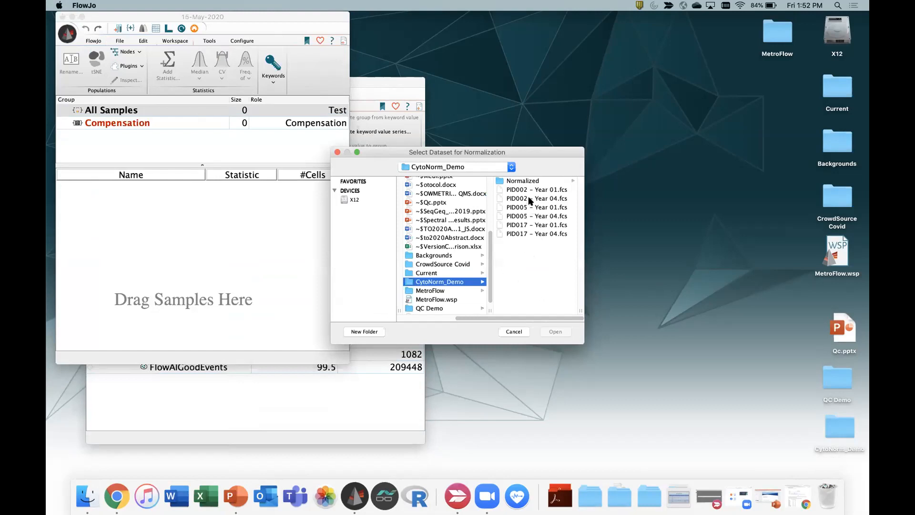
left_click(535, 190)
left_click(453, 234, "shift")
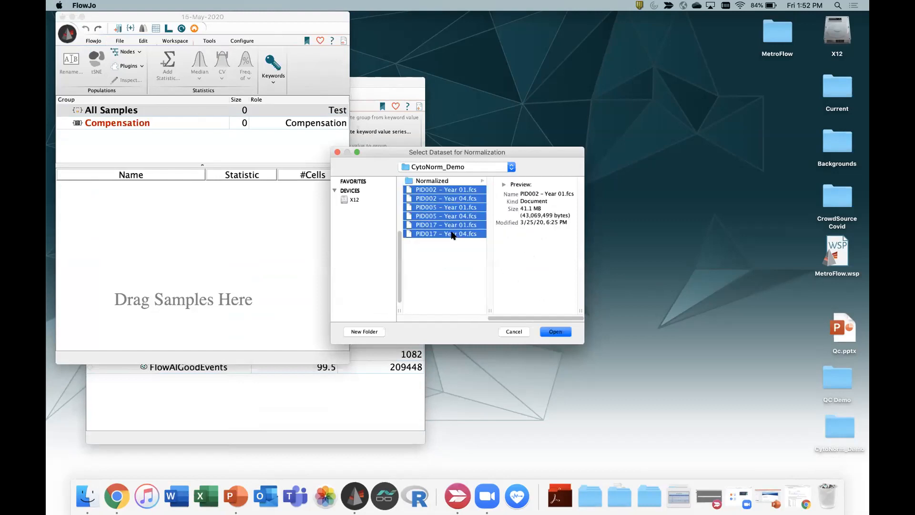
left_click(555, 332)
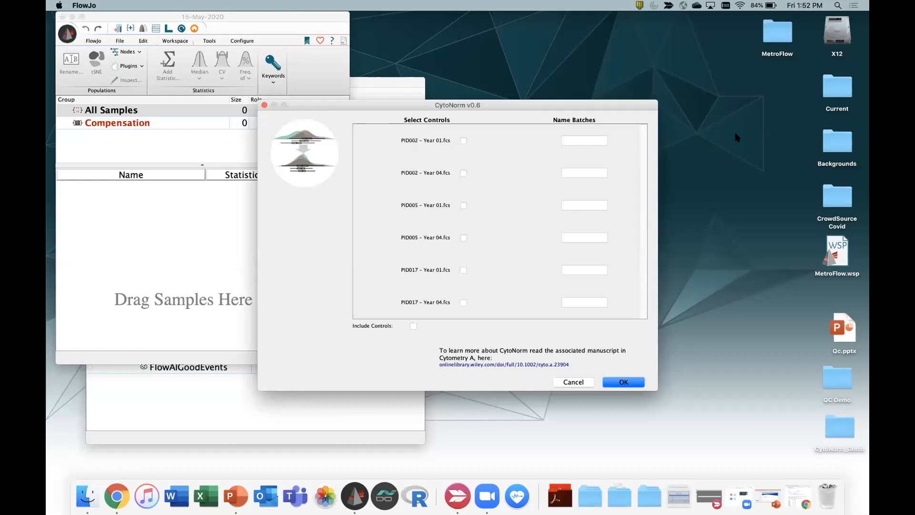
Step: Mark the three Year 01 files as controls and assign the PID002 files to batch 1, PID005 to batch 2 and PID017 to batch 3
left_click(463, 141)
left_click(464, 205)
left_click(596, 141)
type("1")
left_click(596, 172)
type("1")
left_click(583, 204)
type("2")
left_click(595, 240)
left_click(589, 266)
left_click(592, 302)
type("3")
Step: Include the controls in the normalization and run CytoNorm
left_click(413, 326)
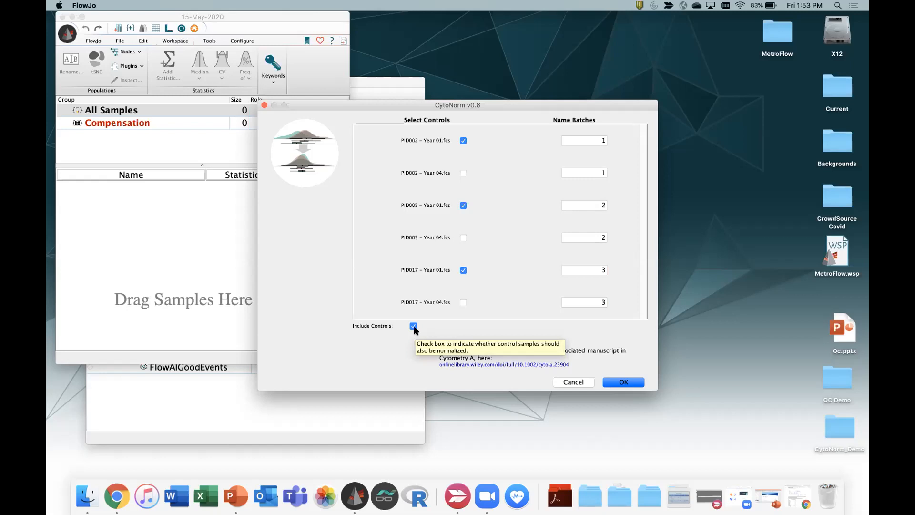
left_click(623, 382)
Step: Open the desktop's CytoNorm_Demo folder and examine the contents of the CytoNorm output folder and the Normalized folder
double_click(839, 425)
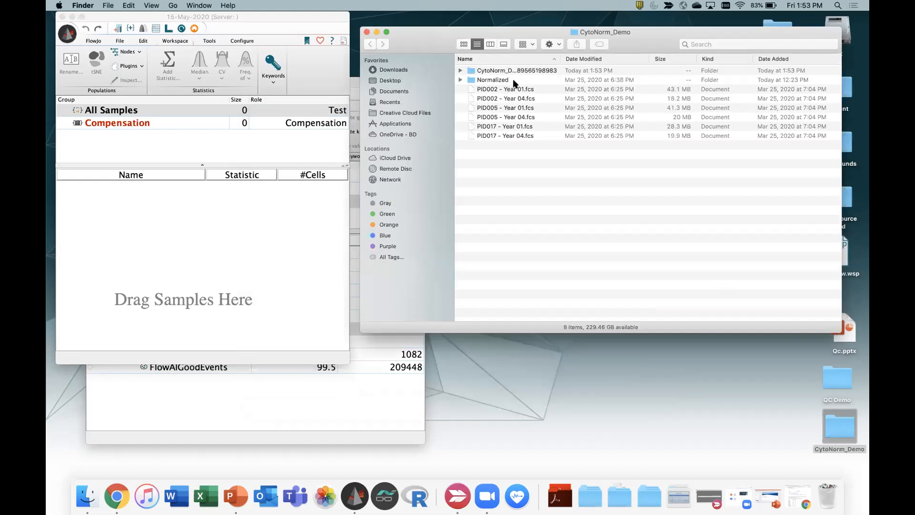
left_click(461, 71)
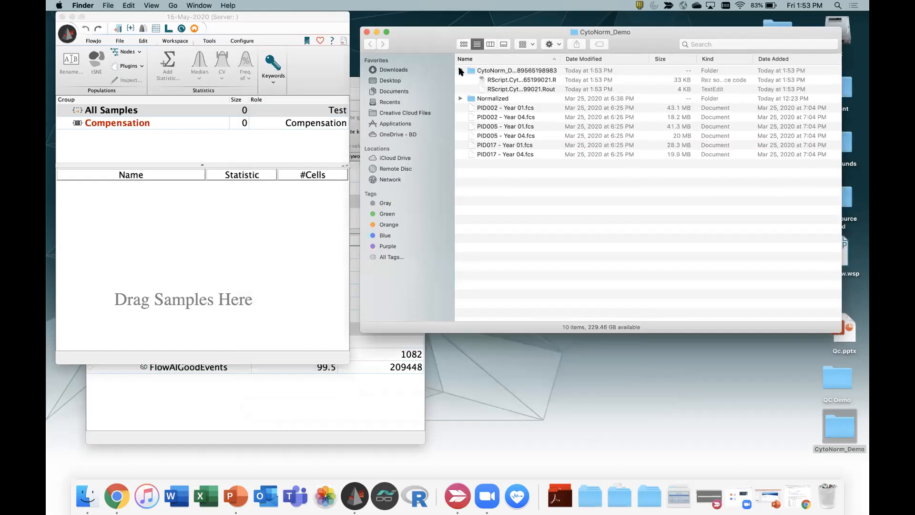
left_click(460, 71)
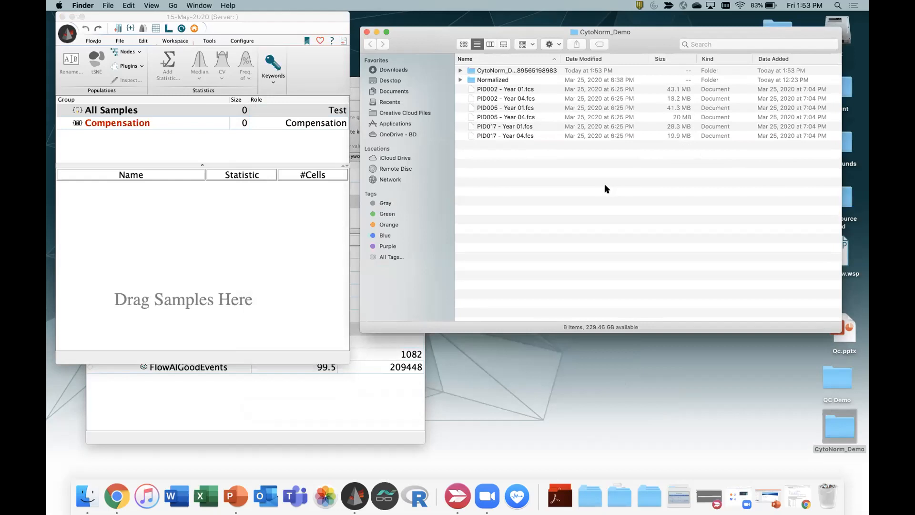
left_click(460, 80)
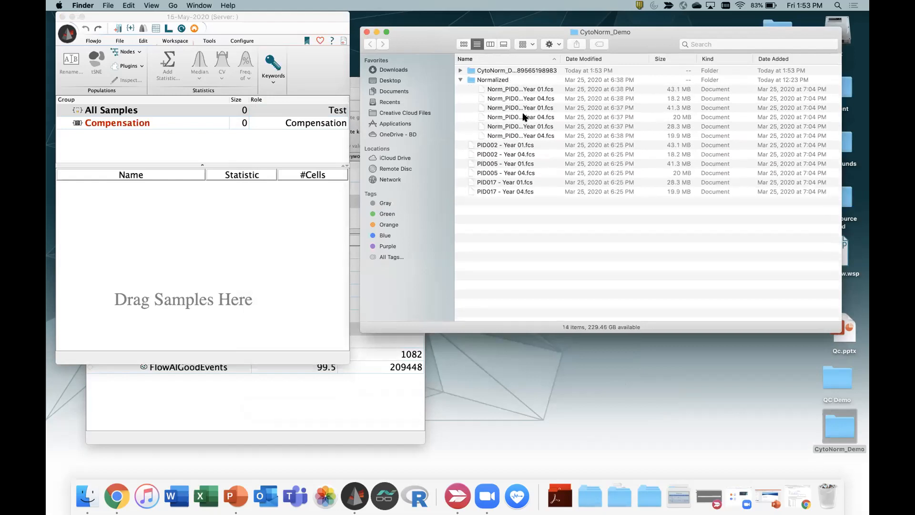
left_click(460, 80)
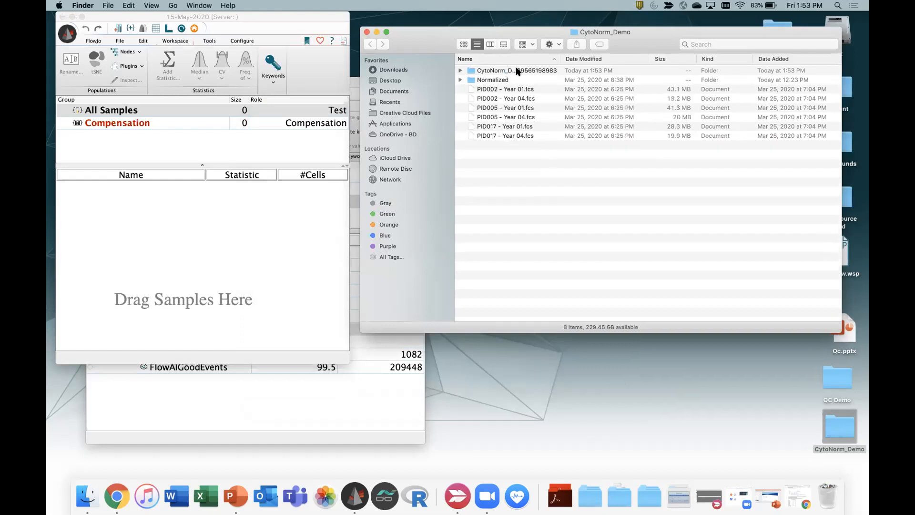
Step: Add the six original PID002, PID005 and PID017 Year 01 and Year 04 FCS files to the FlowJo workspace
left_click(507, 89)
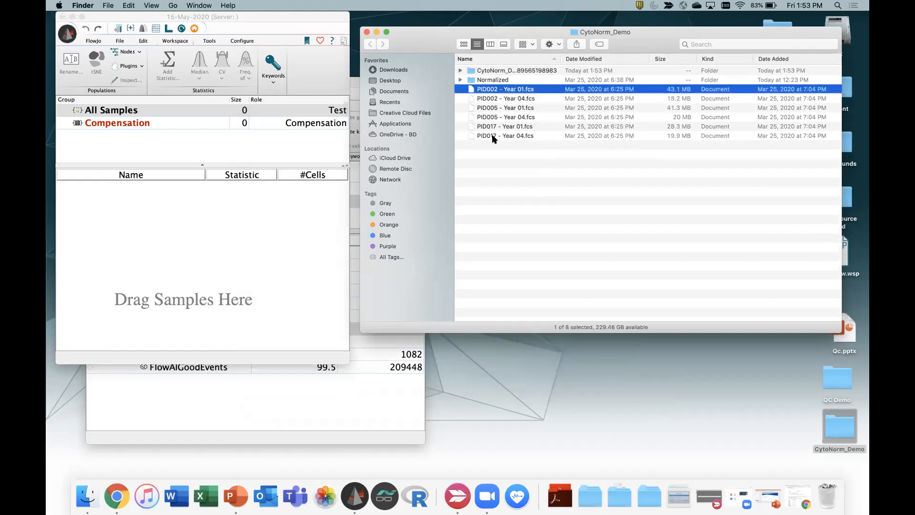
left_click(494, 138, "shift")
left_click_drag(483, 98, 271, 229)
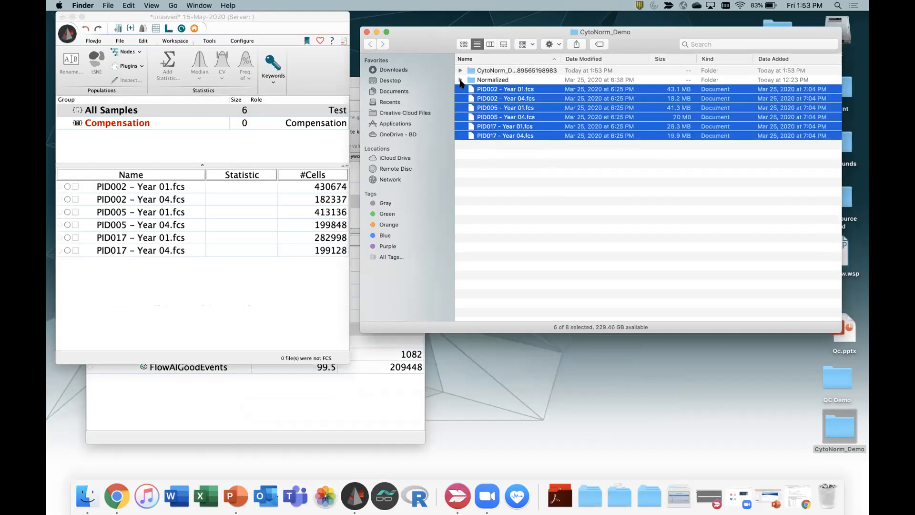
Step: Add the six Norm_ FCS files from the Normalized folder to the workspace and close the folder window
left_click(461, 81)
left_click(497, 91)
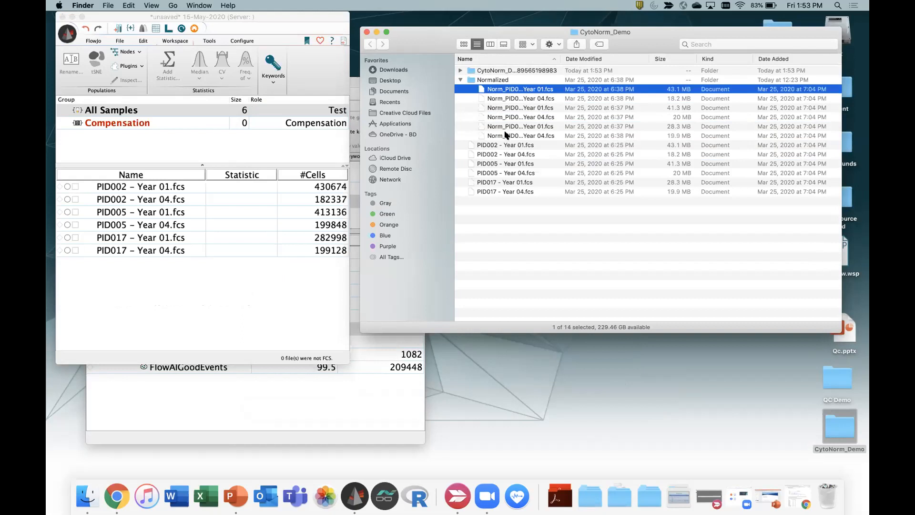
left_click(506, 136, "shift")
left_click_drag(476, 98, 171, 272)
left_click(129, 189)
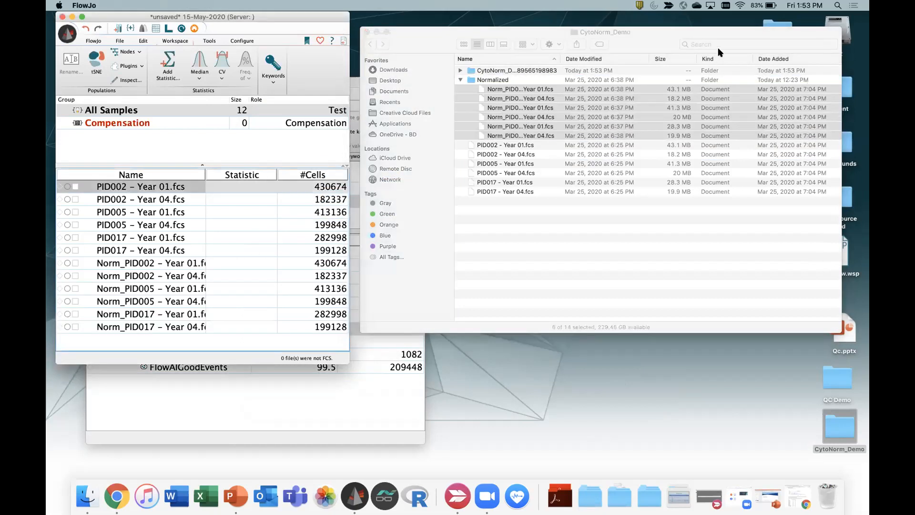
left_click_drag(725, 32, 733, 142)
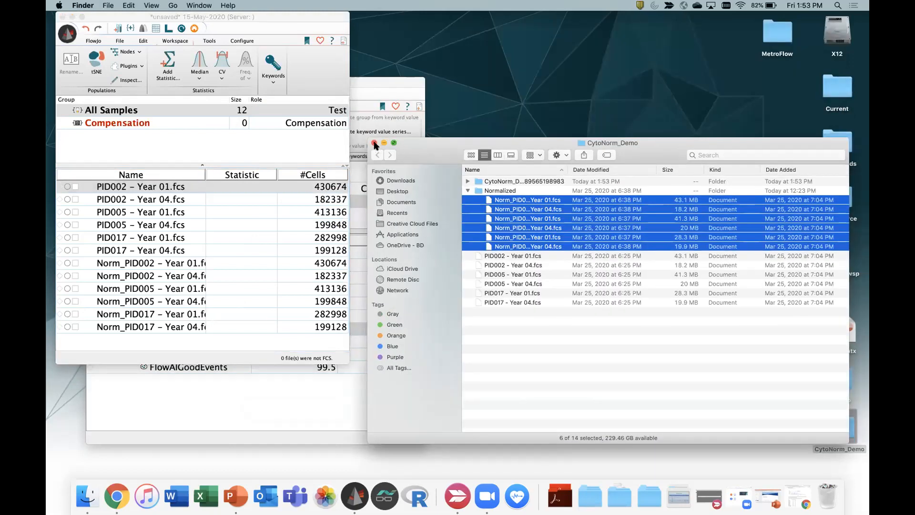
left_click(375, 143)
Step: Gate the lymphocytes of PID002 - Year 01 with an ellipse on FSC-A versus SSC-A and apply the gate to All Samples
double_click(227, 186)
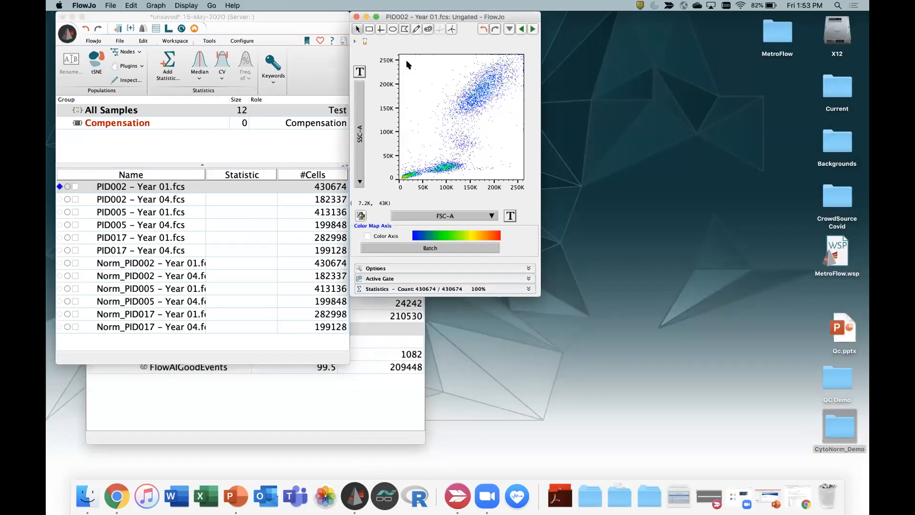
left_click_drag(586, 66, 684, 65)
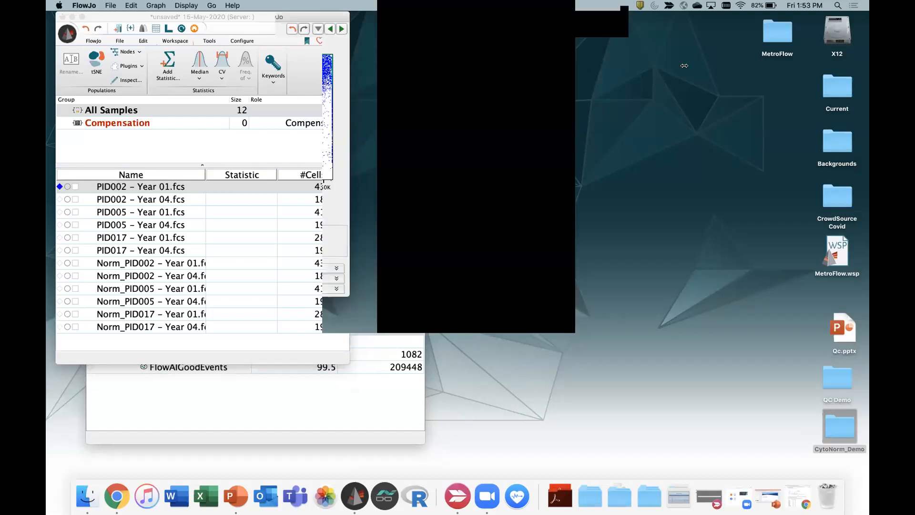
left_click_drag(400, 20, 399, 87)
left_click(391, 96)
left_click_drag(453, 240, 533, 241)
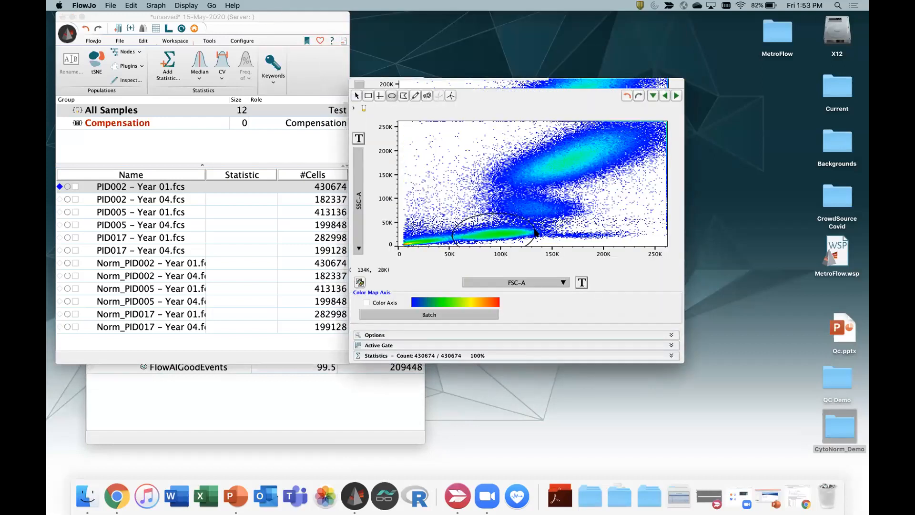
left_click(674, 291)
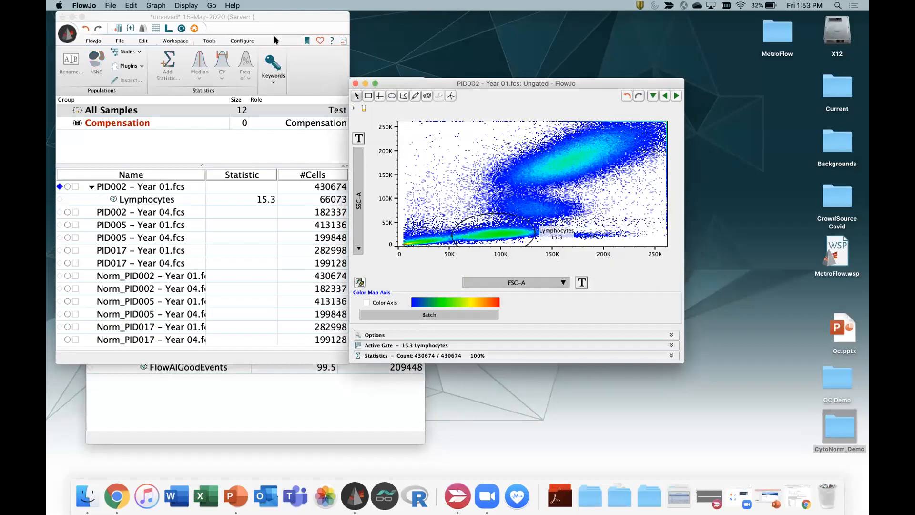
left_click(355, 83)
left_click_drag(149, 198, 137, 112)
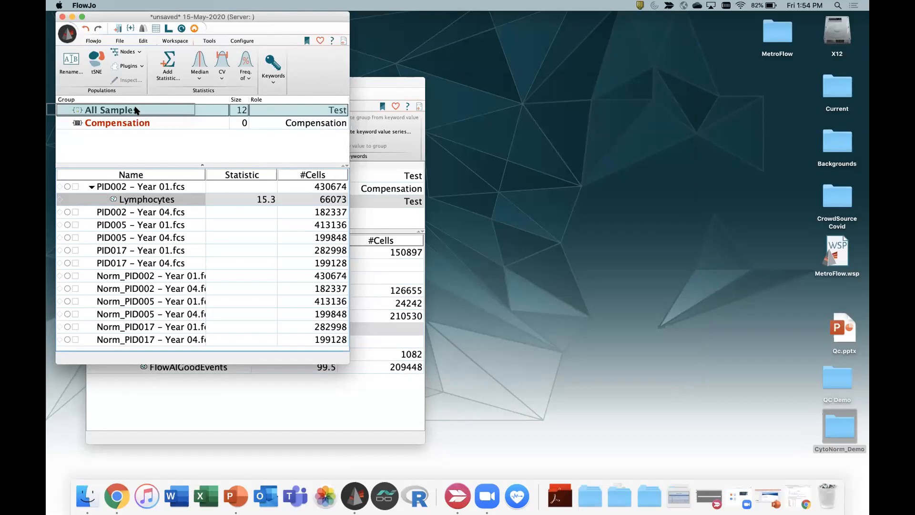
Step: Place the PID002 - Year 01 Lymphocytes population in the Layout Editor and show it as a histogram of FJComp-BV480-A :: CD3
left_click(168, 28)
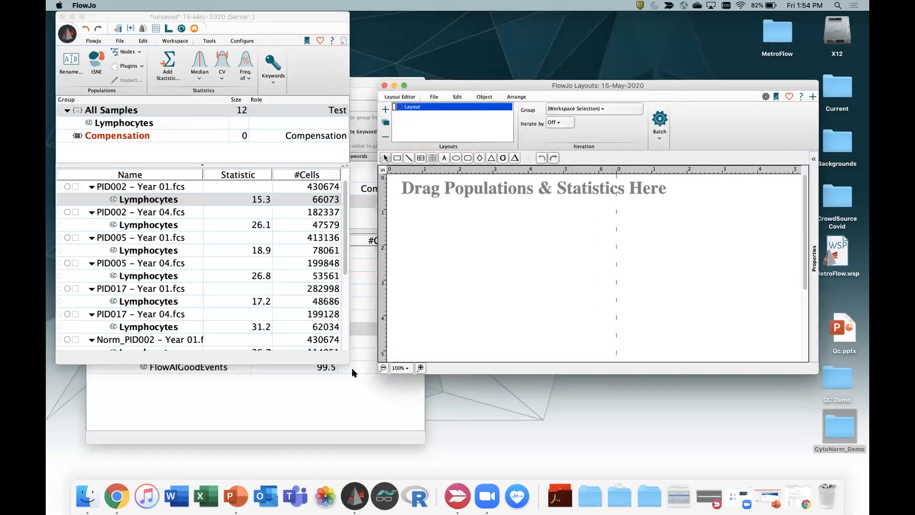
left_click_drag(343, 359, 348, 472)
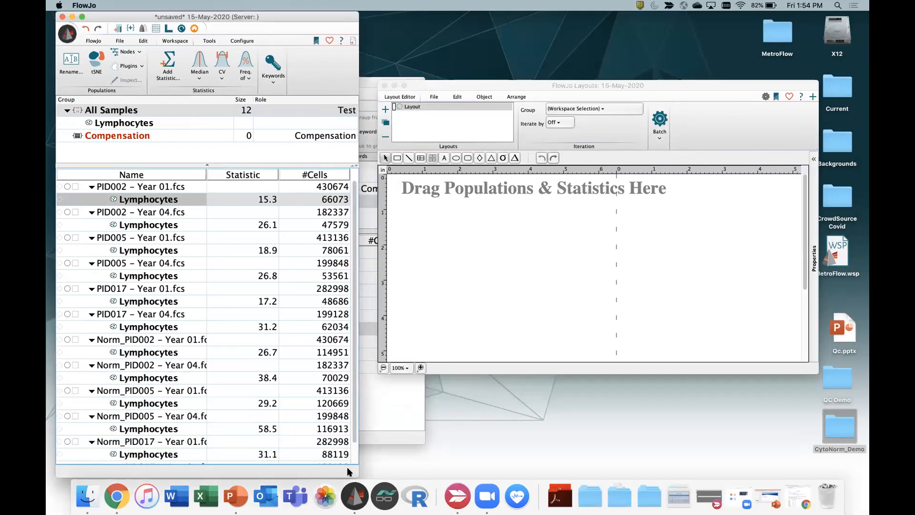
left_click_drag(134, 201, 474, 218)
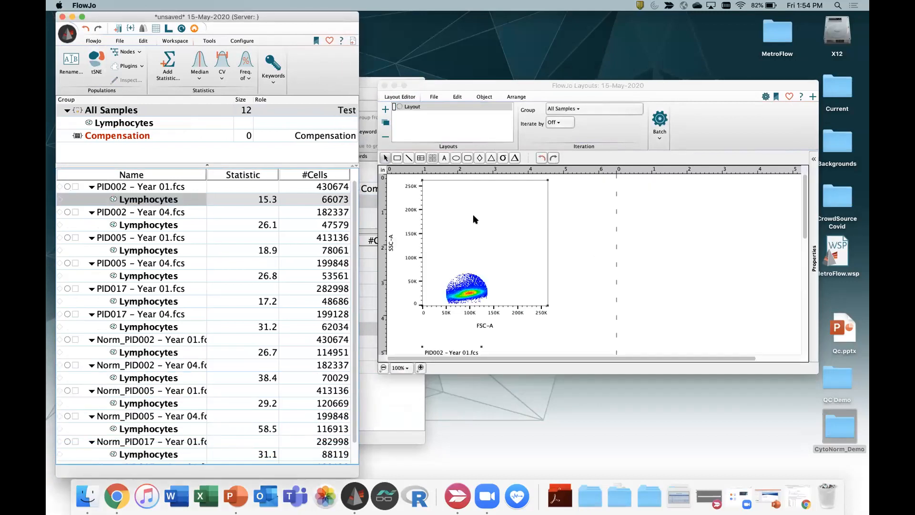
left_click(485, 325)
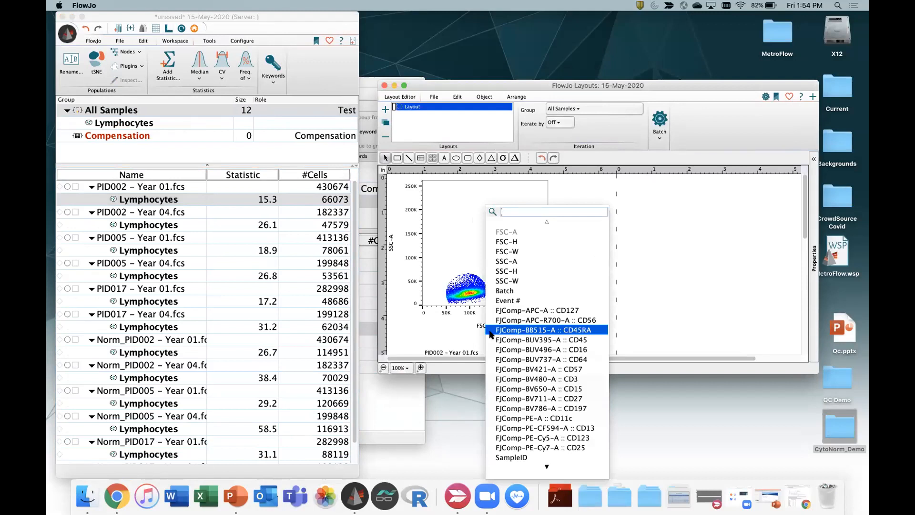
left_click(528, 380)
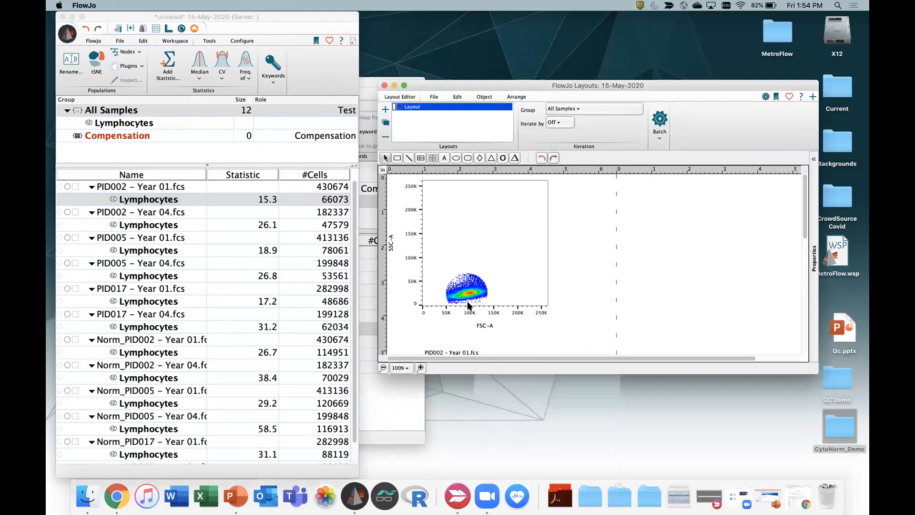
left_click(390, 245)
scroll(450, 405, "down", 1)
left_click(420, 444)
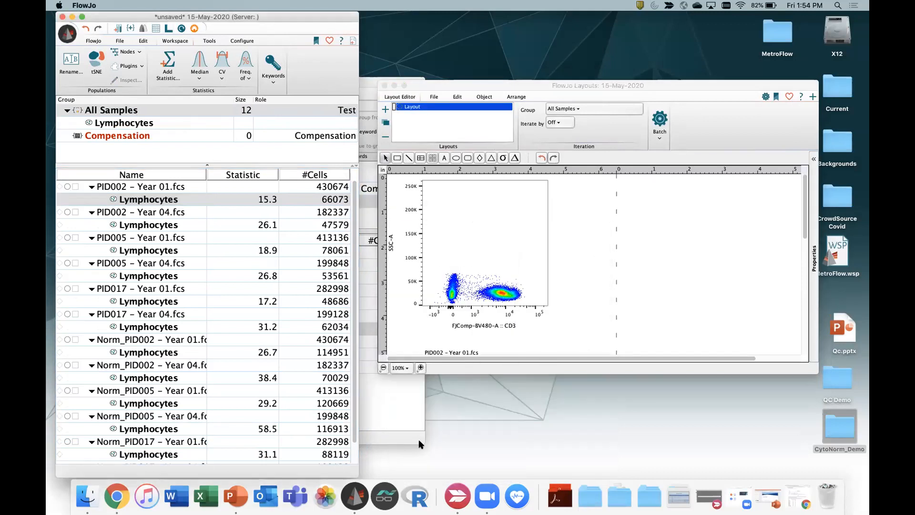
Step: Overlay the Lymphocytes populations of the other five original PID002, PID005 and PID017 samples on the CD3 histogram
left_click(172, 231)
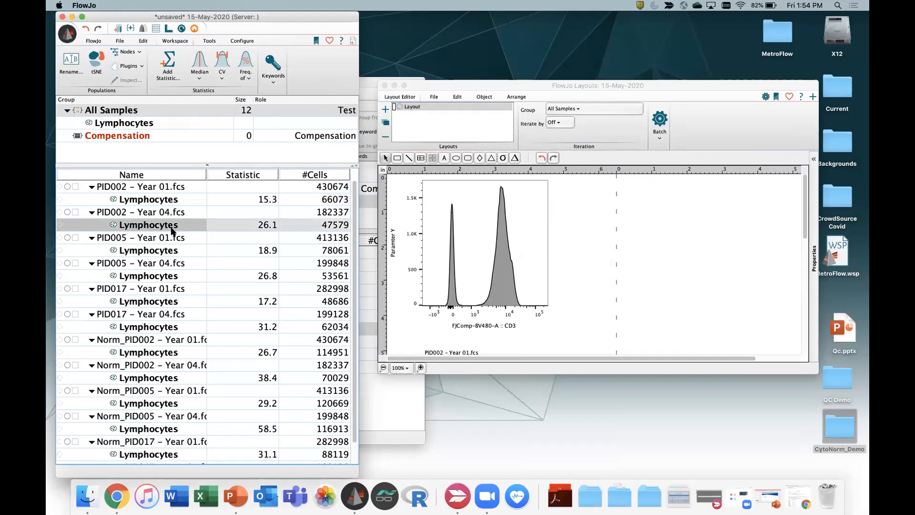
left_click(173, 251, "super")
left_click(172, 276, "super")
left_click(165, 305, "super")
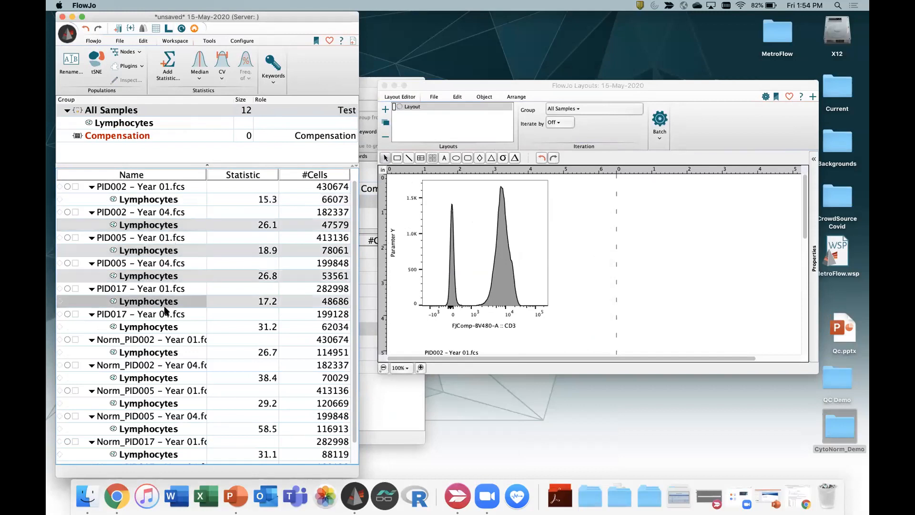
left_click(162, 328, "super")
left_click_drag(158, 223, 460, 229)
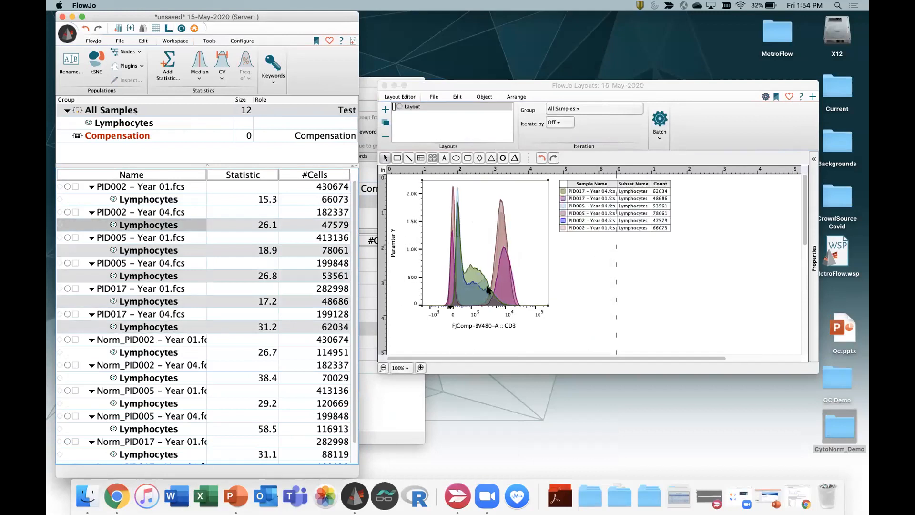
left_click(479, 259)
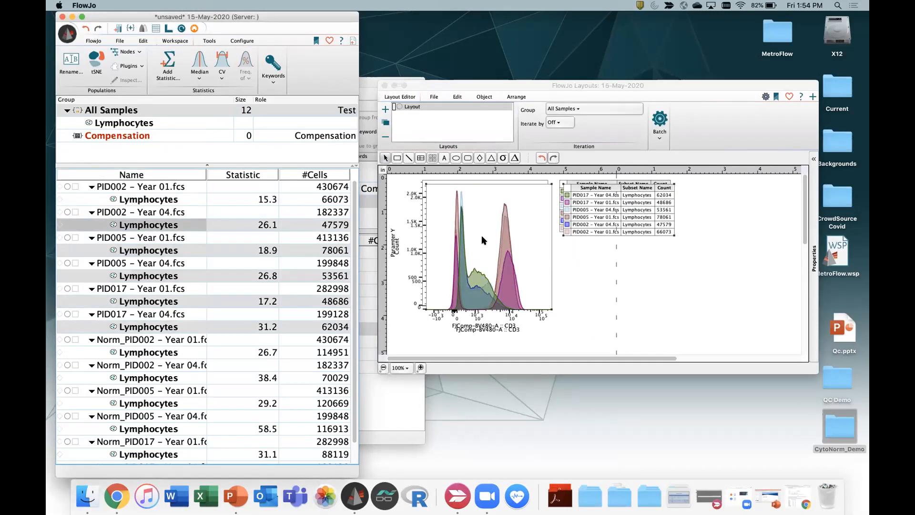
left_click_drag(481, 235, 686, 287)
key("Delete")
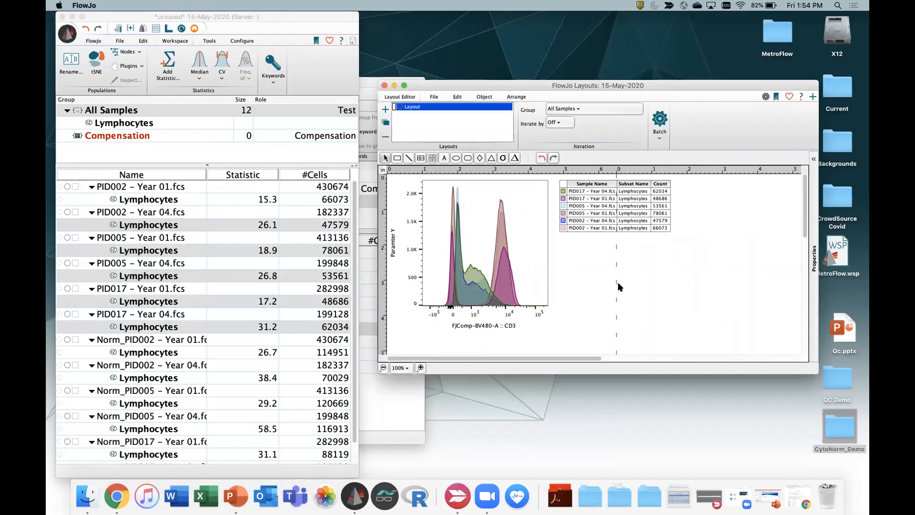
Step: Display the overlaid CD3 histograms of the original samples in Half Offset style
right_click(519, 274)
mouse_move(589, 468)
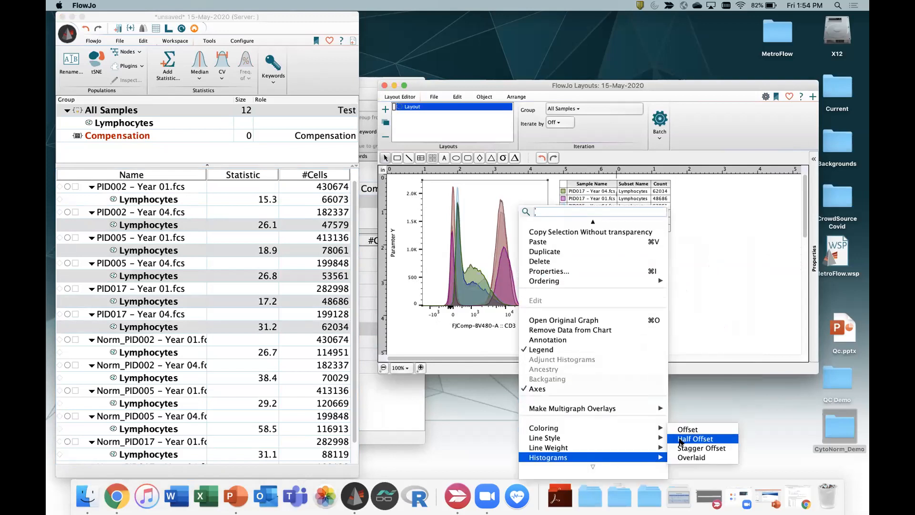
left_click(680, 439)
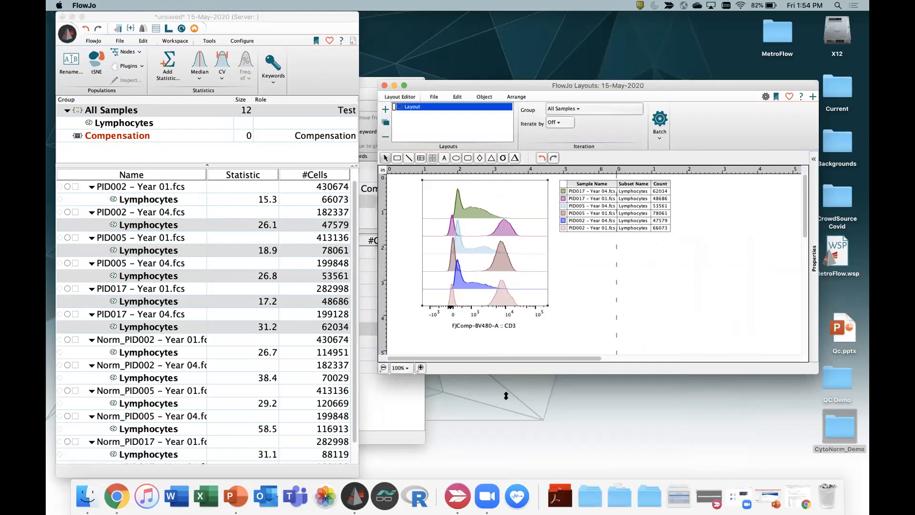
Step: Add the Norm_PID002 - Year 01 Lymphocytes population below the first graph and show it as a histogram of FJComp-BV480-A :: CD3
left_click_drag(505, 397, 505, 477)
left_click_drag(146, 353, 470, 414)
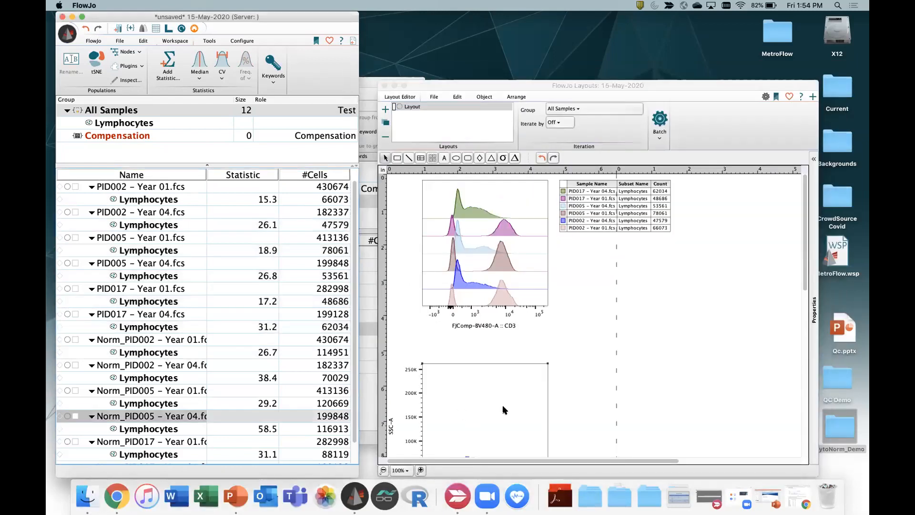
scroll(504, 410, "down", 3)
left_click(484, 435)
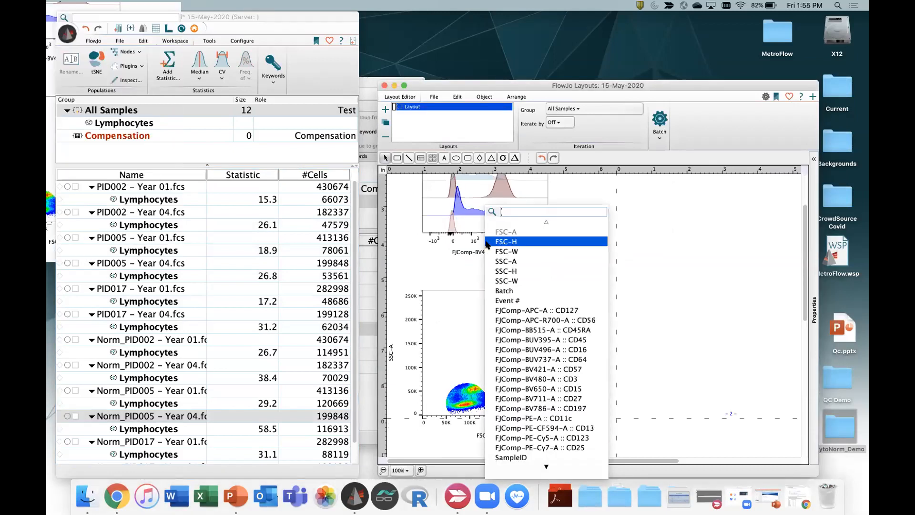
left_click(547, 379)
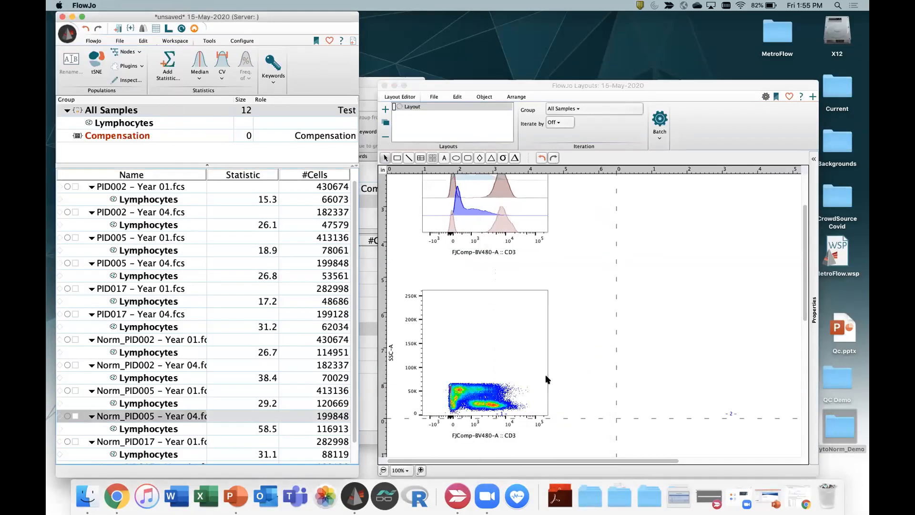
left_click(392, 357)
left_click(413, 450)
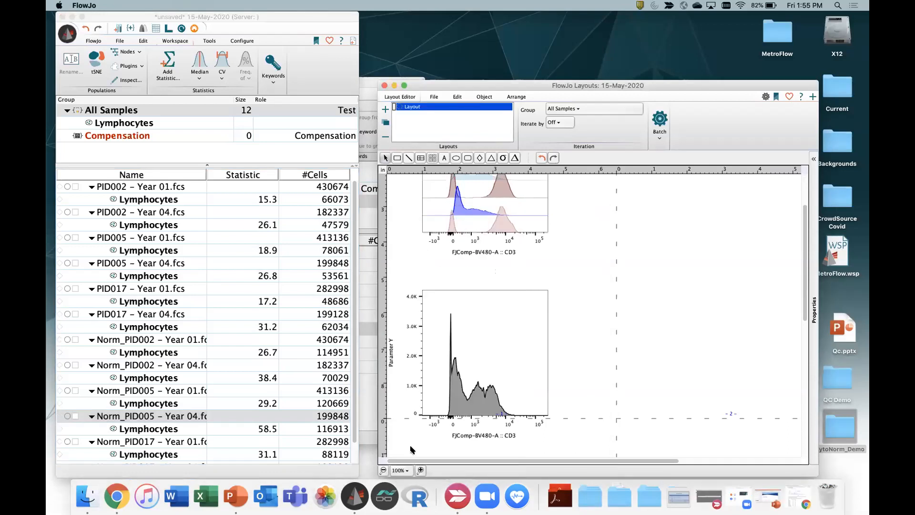
Step: Overlay the Lymphocytes populations of all six Norm_ PID002, PID005 and PID017 samples on the lower CD3 histogram
scroll(200, 386, "down", 2)
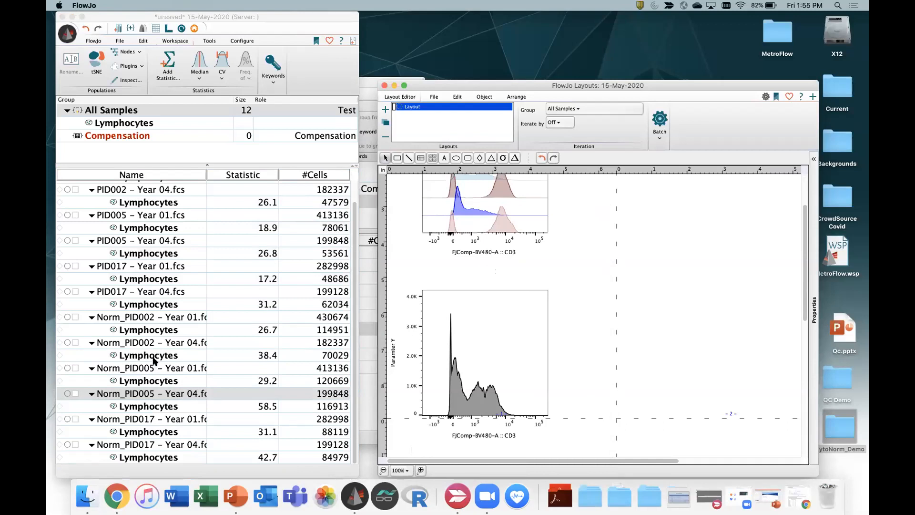
left_click(148, 432)
left_click(148, 456, "super")
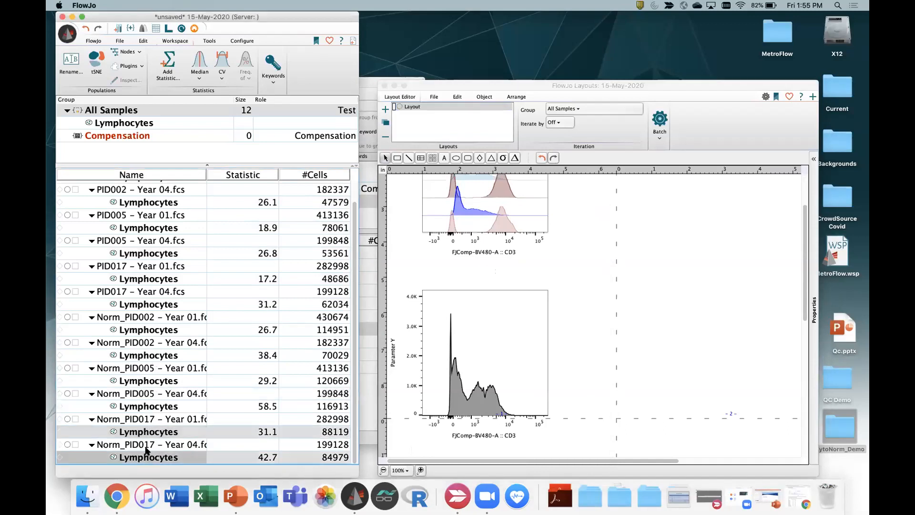
left_click(147, 406, "super")
left_click(150, 381, "super")
left_click(154, 357, "super")
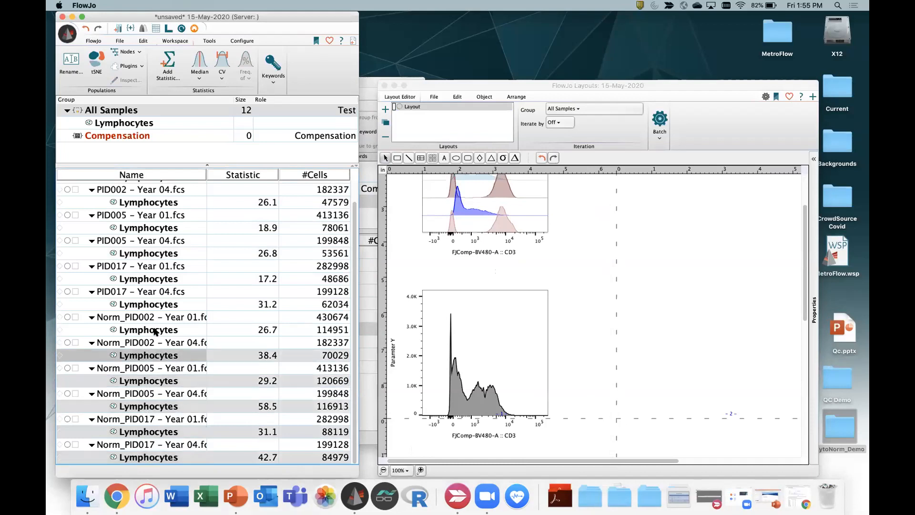
left_click(155, 331, "super")
left_click_drag(154, 331, 504, 376)
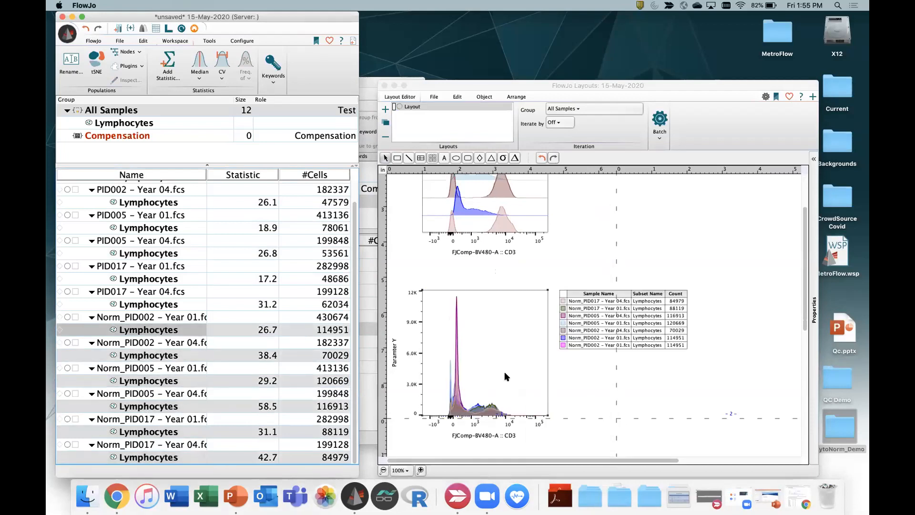
Step: Display the normalized CD3 histograms in Half Offset style and stretch their graph upward to just below the original samples' graph
right_click(486, 361)
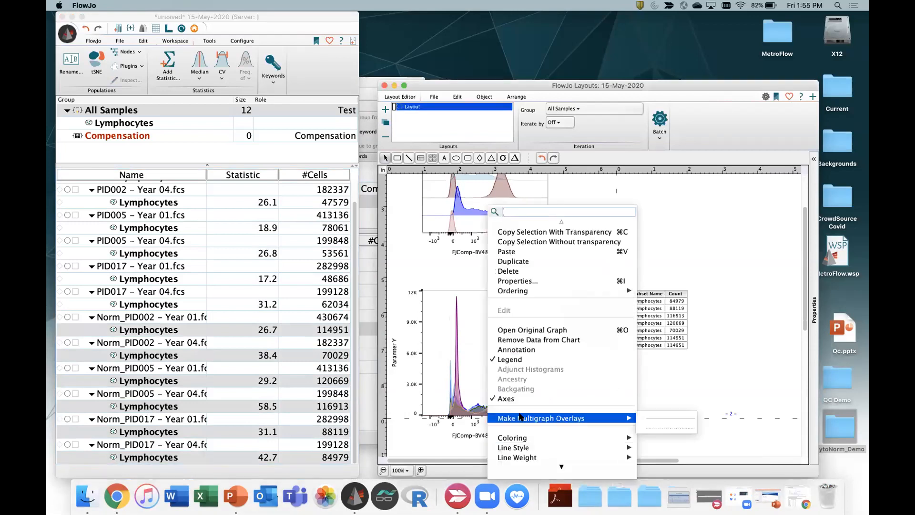
mouse_move(572, 461)
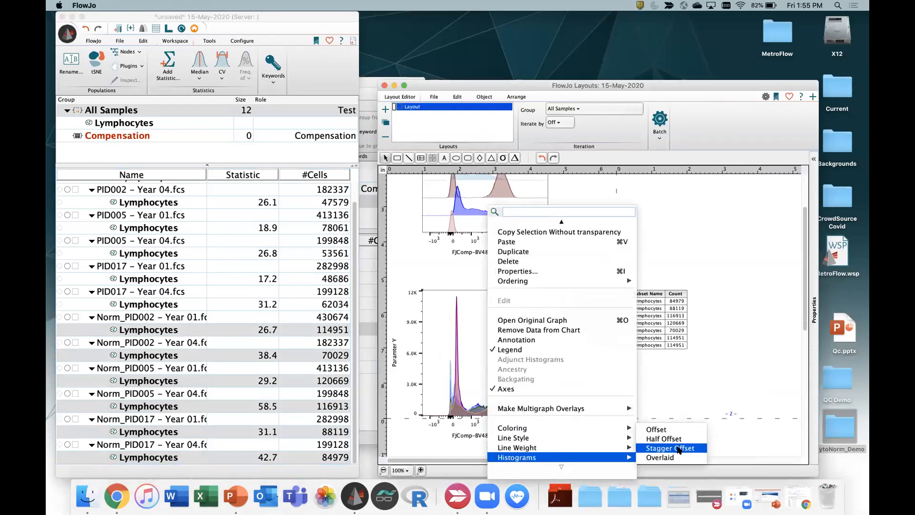
left_click(664, 438)
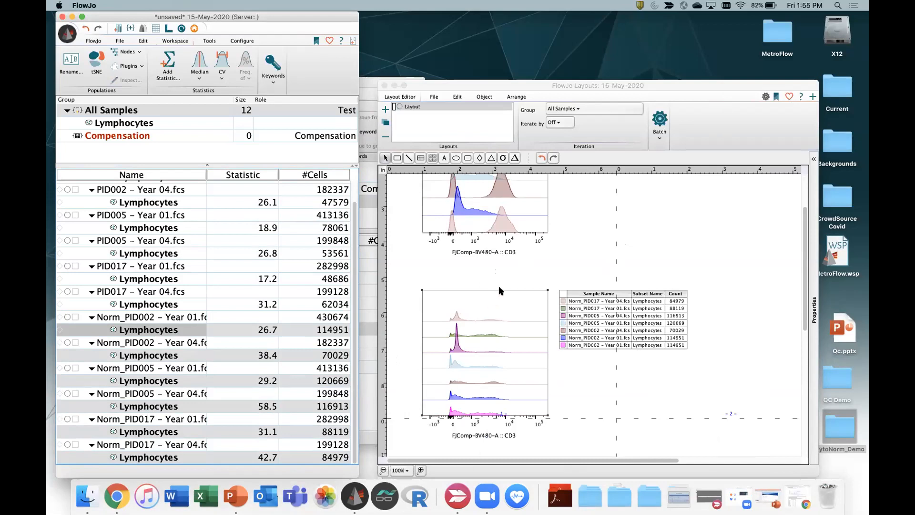
left_click_drag(543, 291, 548, 257)
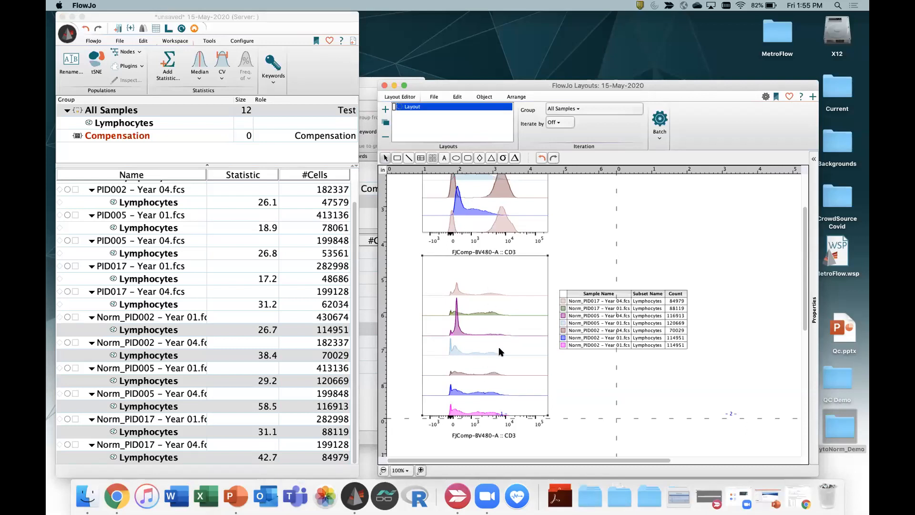
scroll(497, 353, "up", 3)
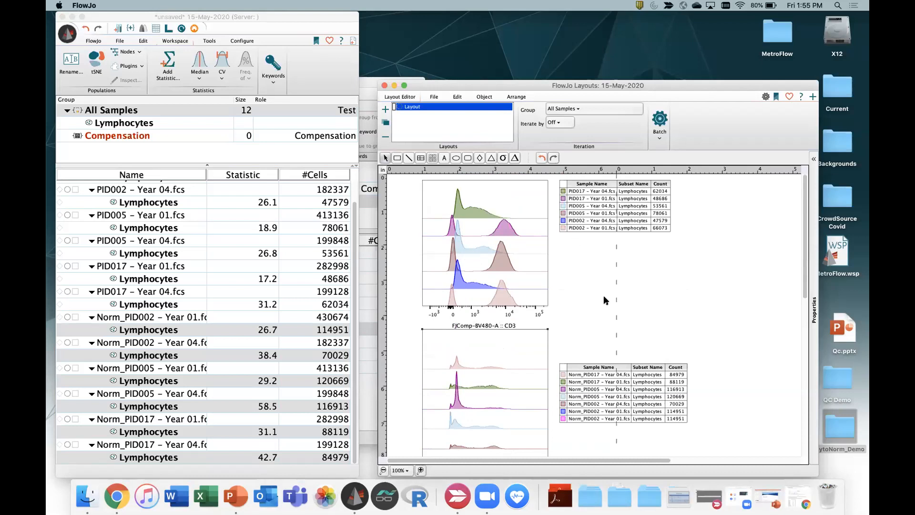
Step: Close the layout window and open the FlowAI settings of Good_Sample.fcs in the MetroFlow.wsp workspace
left_click(384, 85)
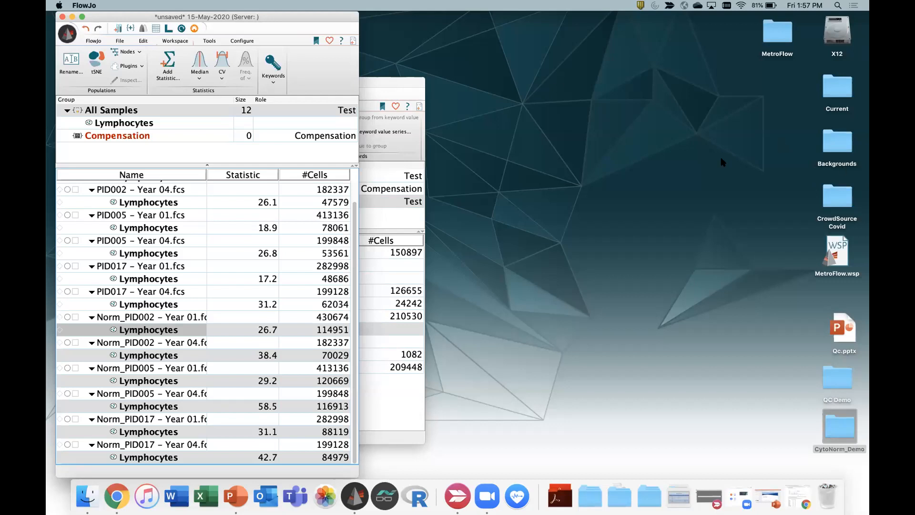
left_click_drag(394, 84, 592, 82)
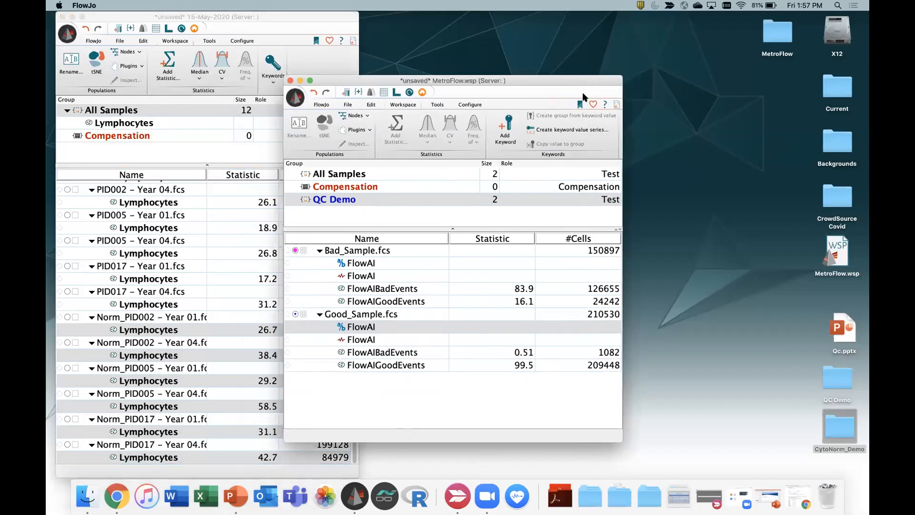
left_click(367, 340)
double_click(366, 340)
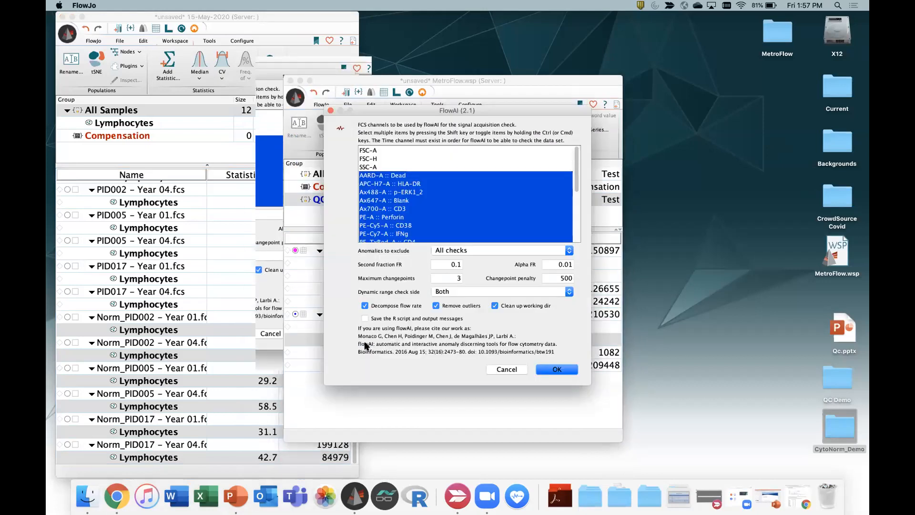